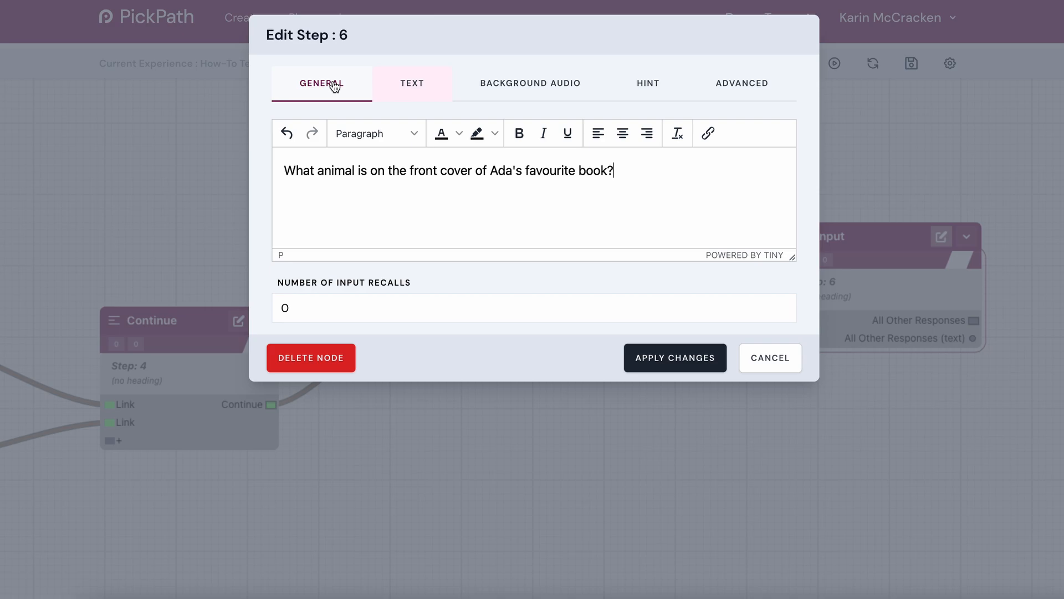
- Add "Tiger" as a response value for Step 6 and apply the changes
left_click(334, 86)
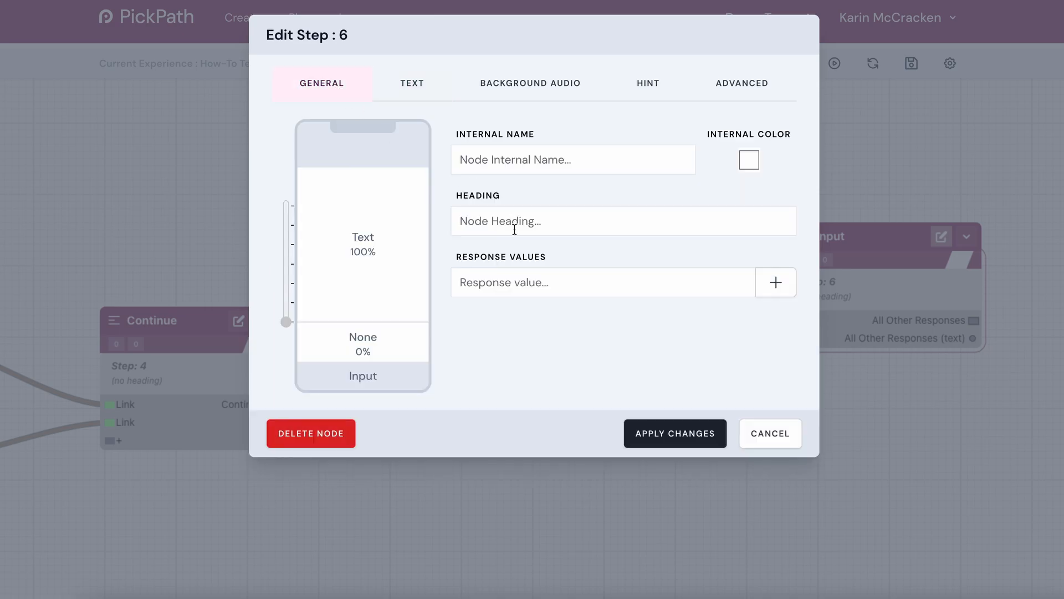
left_click(523, 287)
type("Tiger")
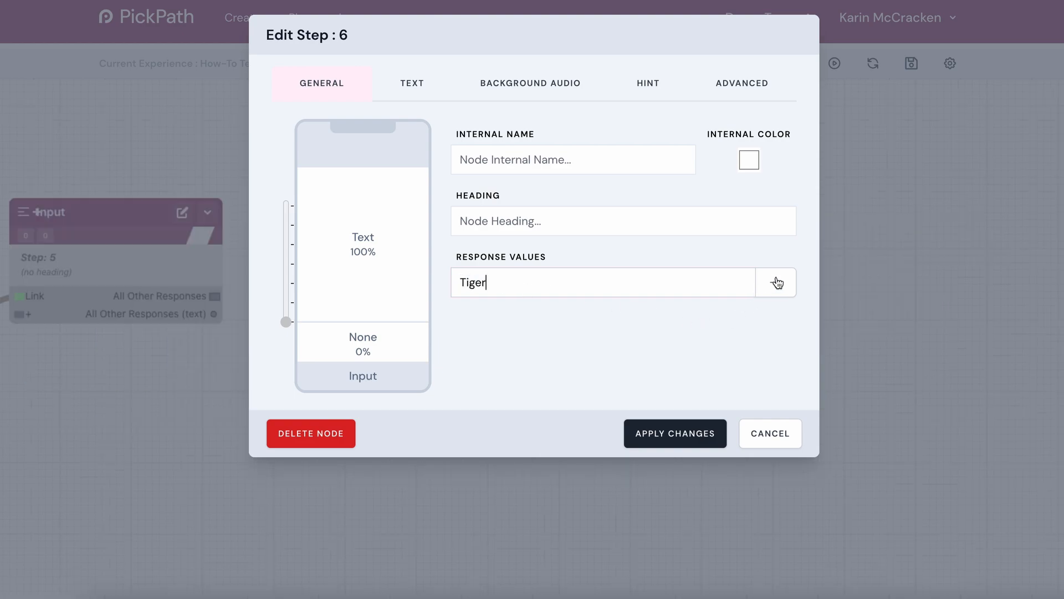
left_click(777, 283)
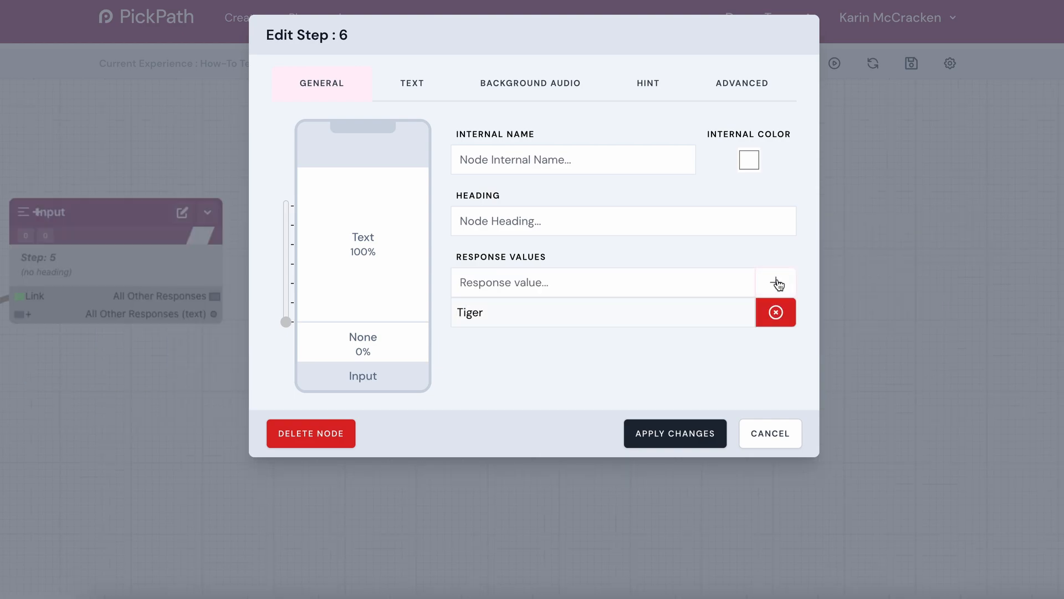
left_click(675, 436)
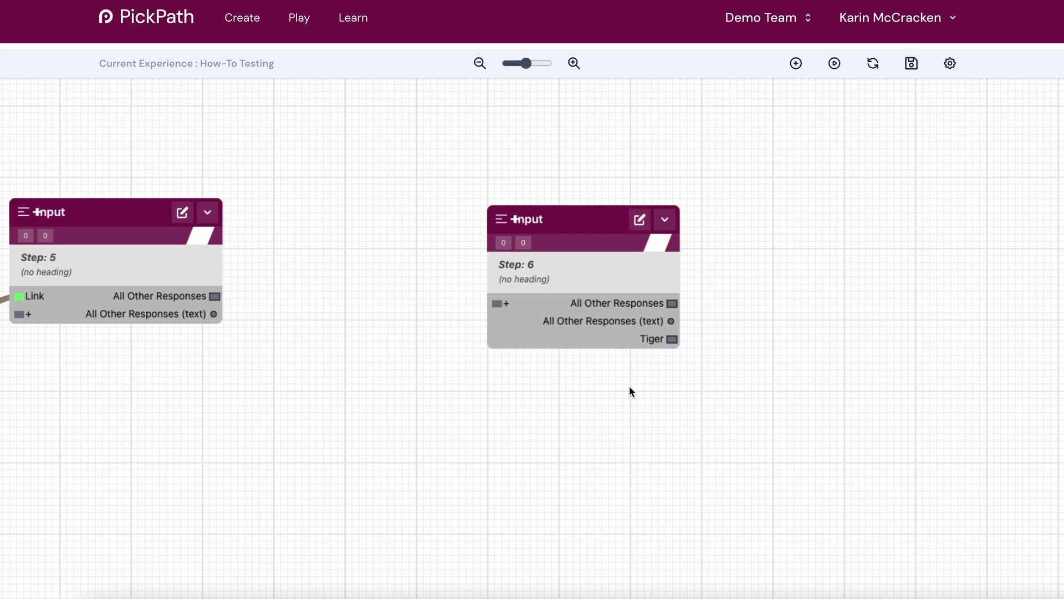
- Move Step 6 closer to Step 5 and link Step 5's All Other Responses output to Step 6
left_click_drag(573, 221, 483, 193)
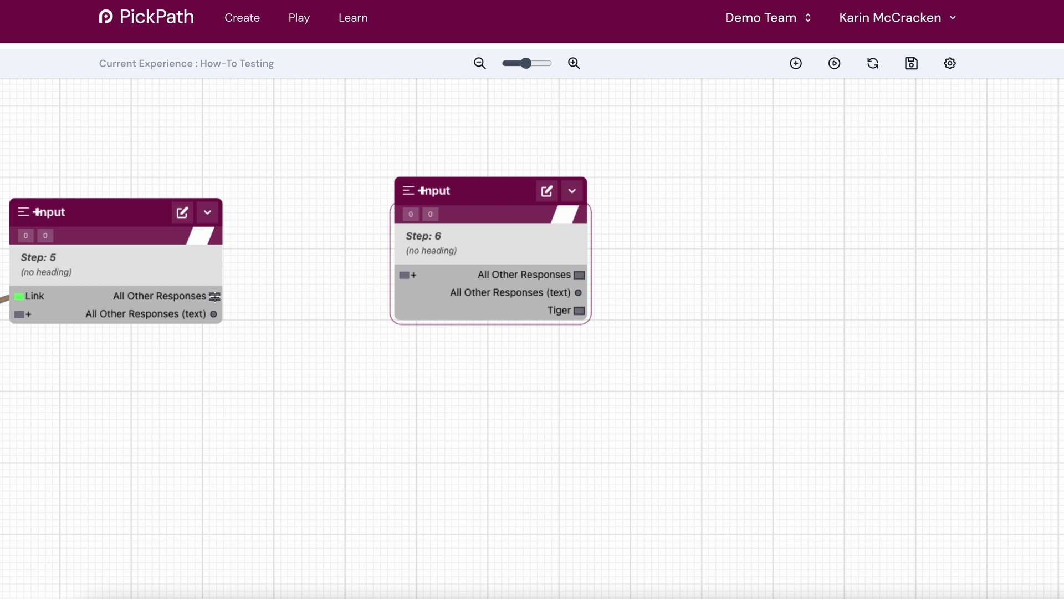
left_click_drag(216, 300, 400, 277)
- Add a Continue step after Step 6 and link Step 6's Tiger response to it
left_click_drag(766, 295, 575, 320)
right_click(613, 332)
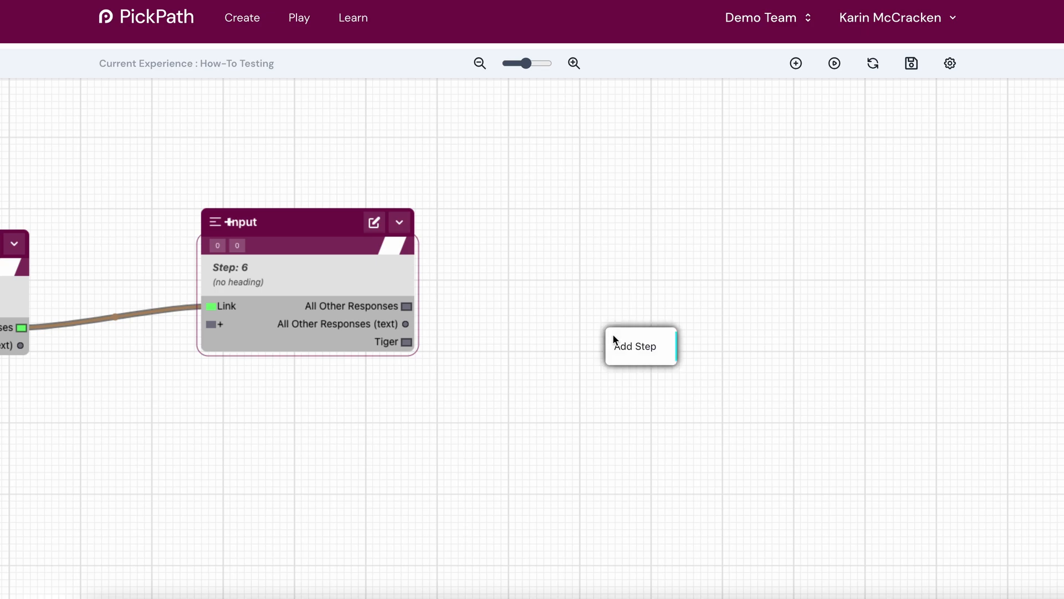
mouse_move(637, 347)
left_click(717, 354)
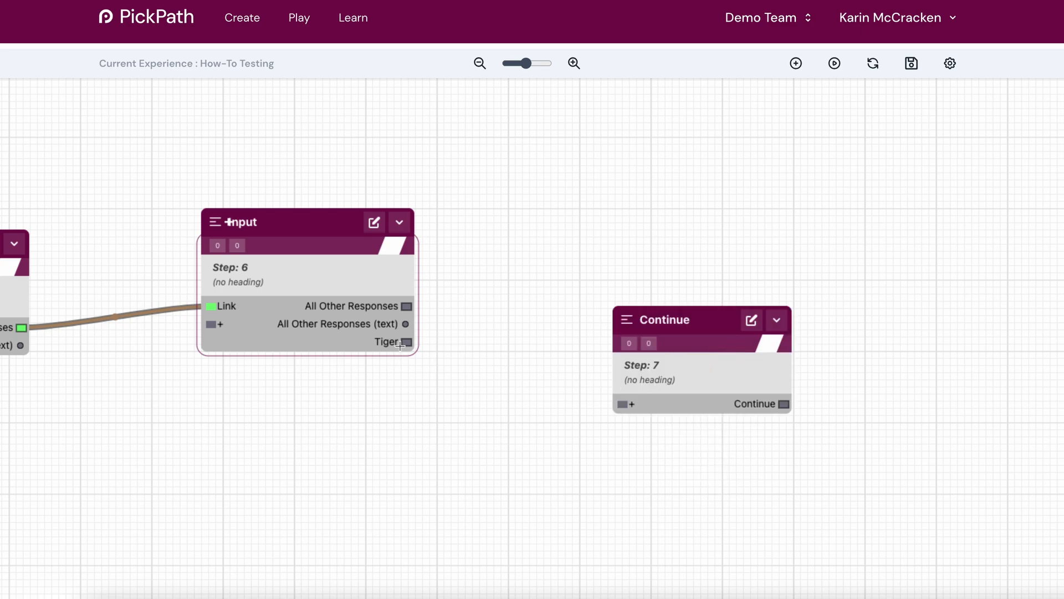
left_click_drag(400, 346, 627, 403)
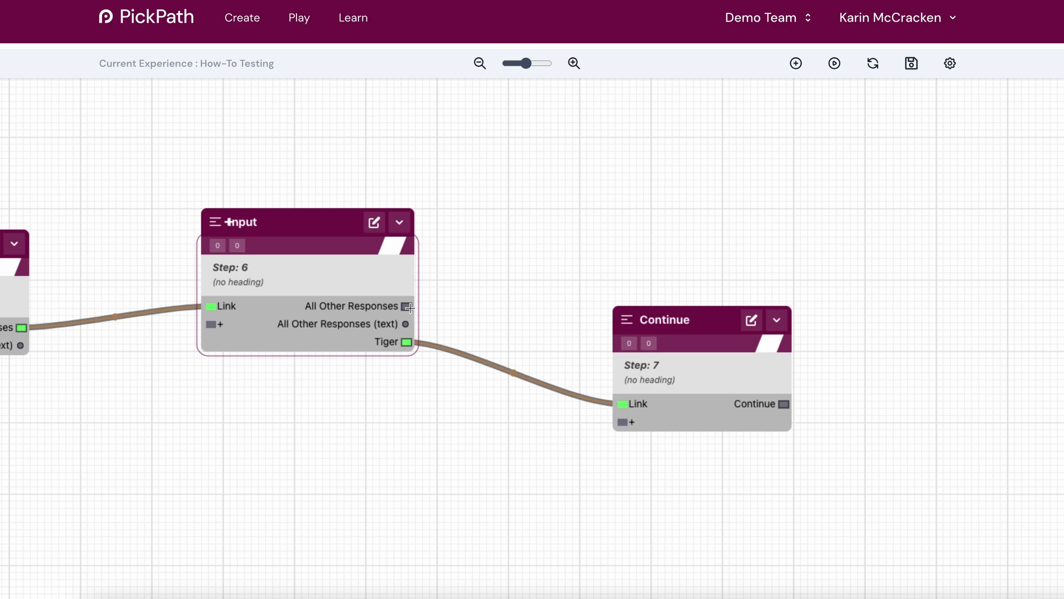
- Add another Continue step on the canvas above Step 7
left_click_drag(585, 252, 565, 283)
left_click(578, 215)
right_click(571, 179)
mouse_move(579, 193)
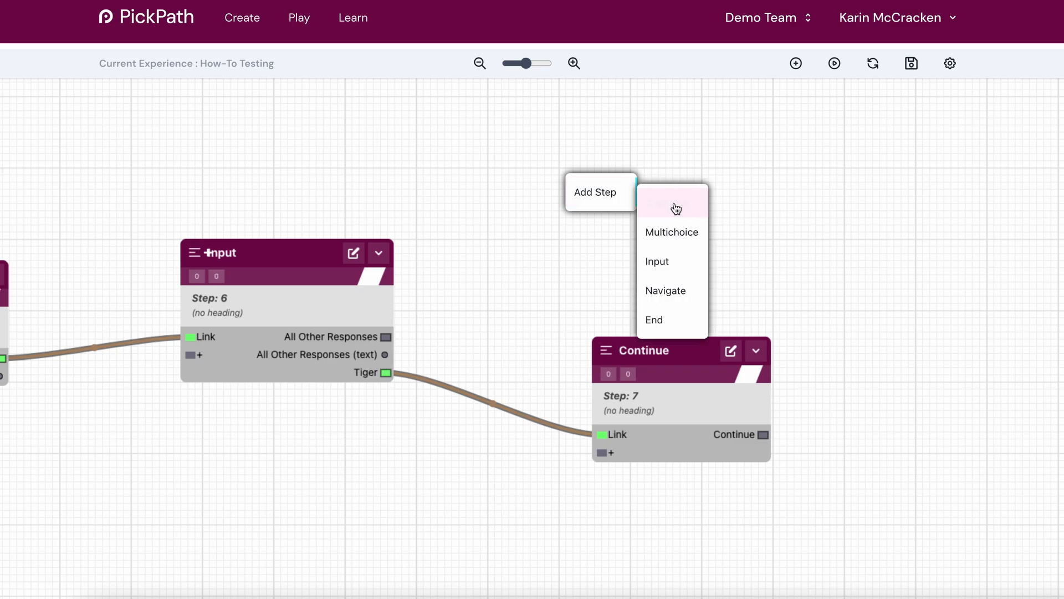
left_click(677, 210)
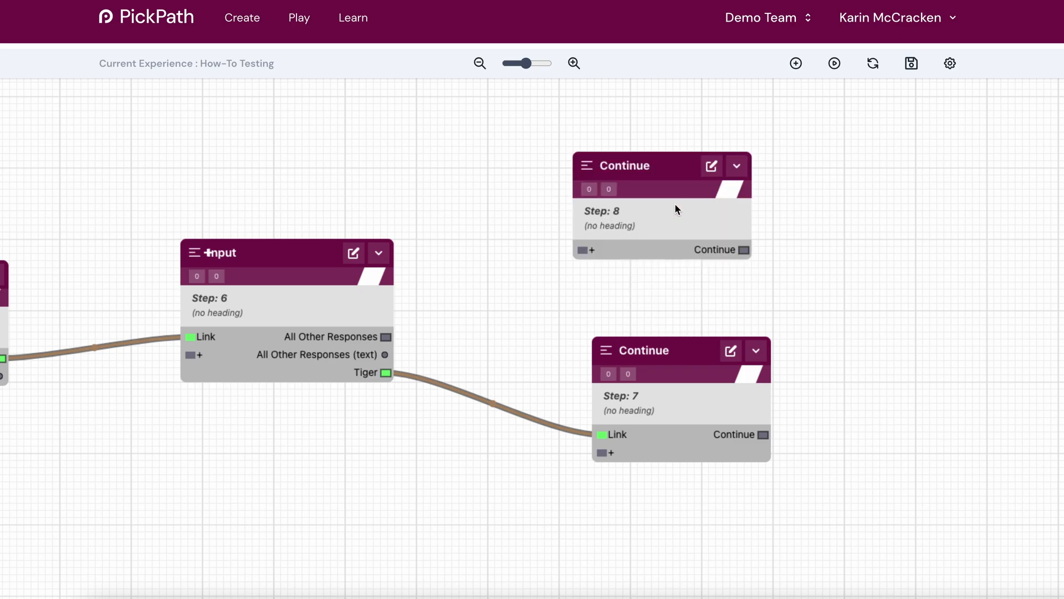
- Set Step 8's text to "Oh no...that doesn't sound quite right. Doesn't the animal have black and orange stripes?" and apply the changes
left_click(710, 164)
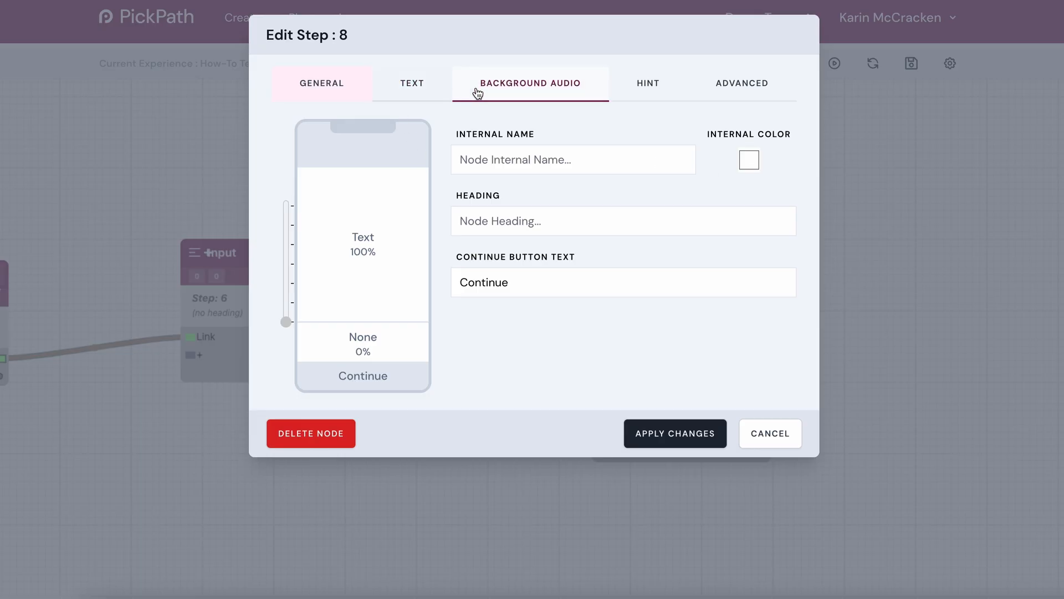
left_click(403, 86)
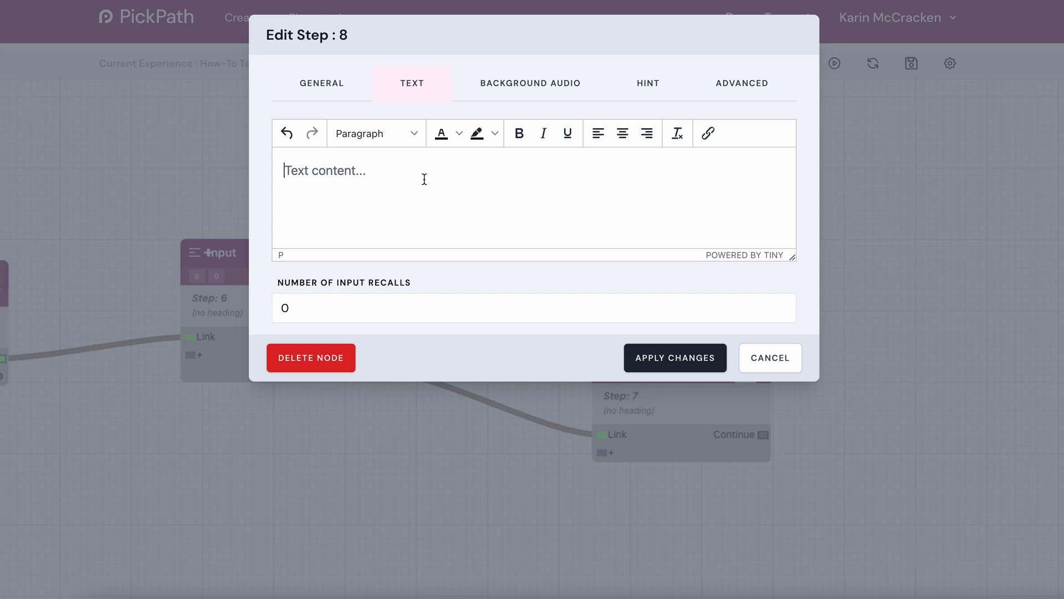
type("O")
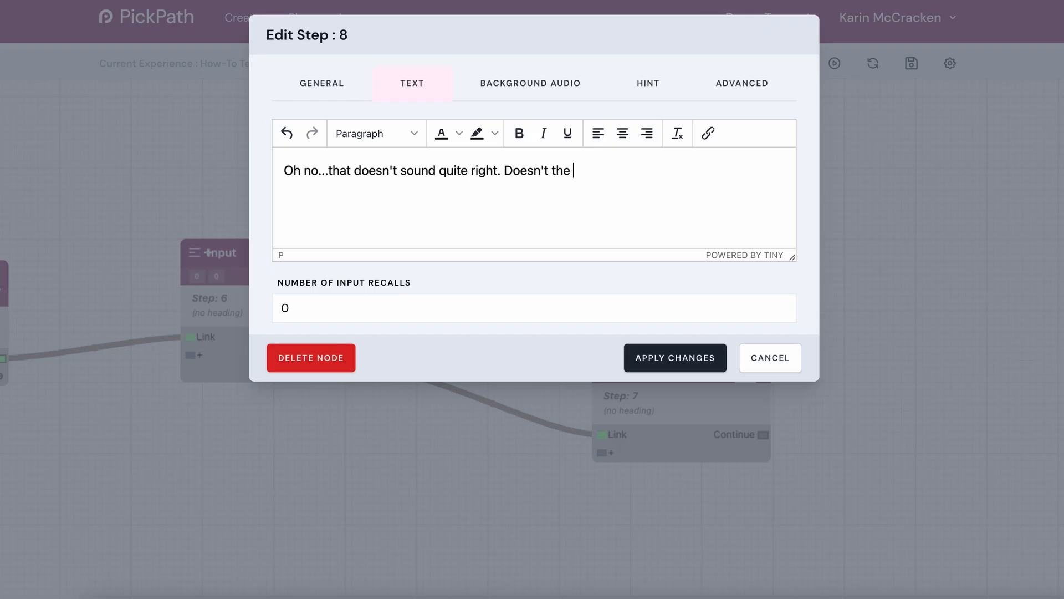
type("animal have")
type("lack and orang")
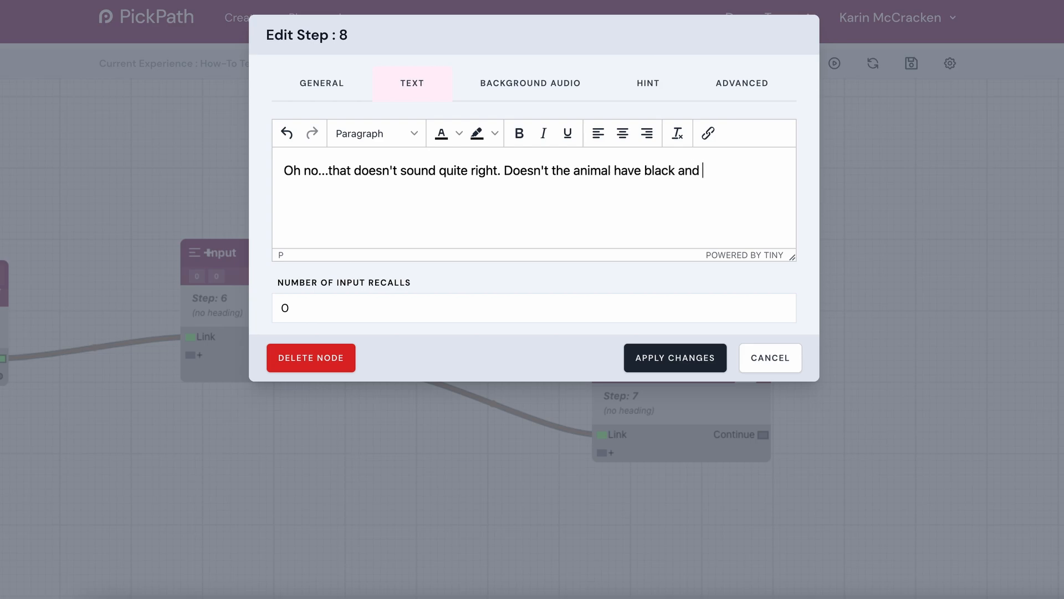
type("e stripes?")
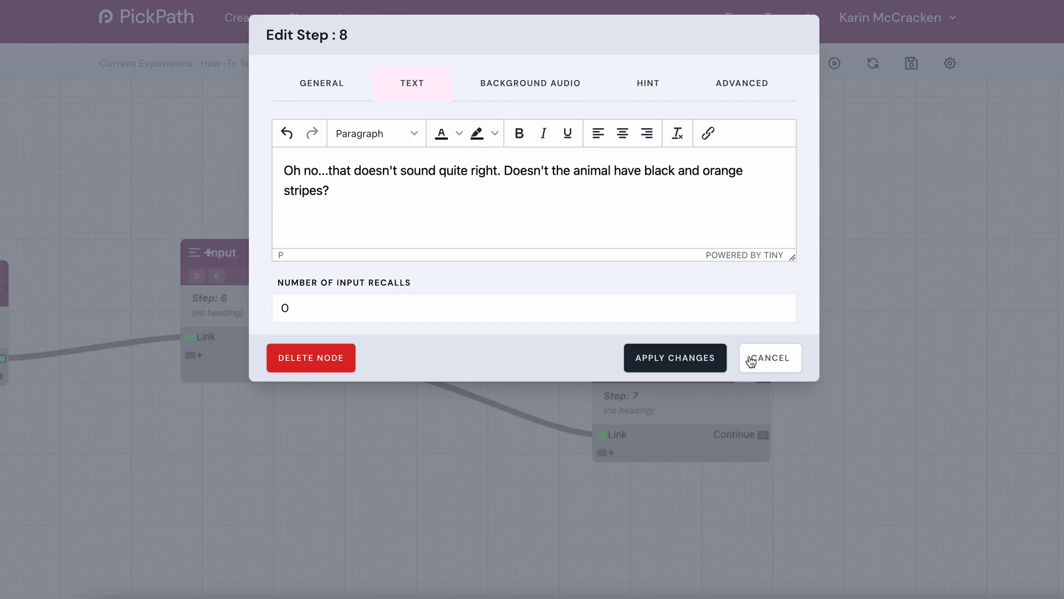
left_click(693, 358)
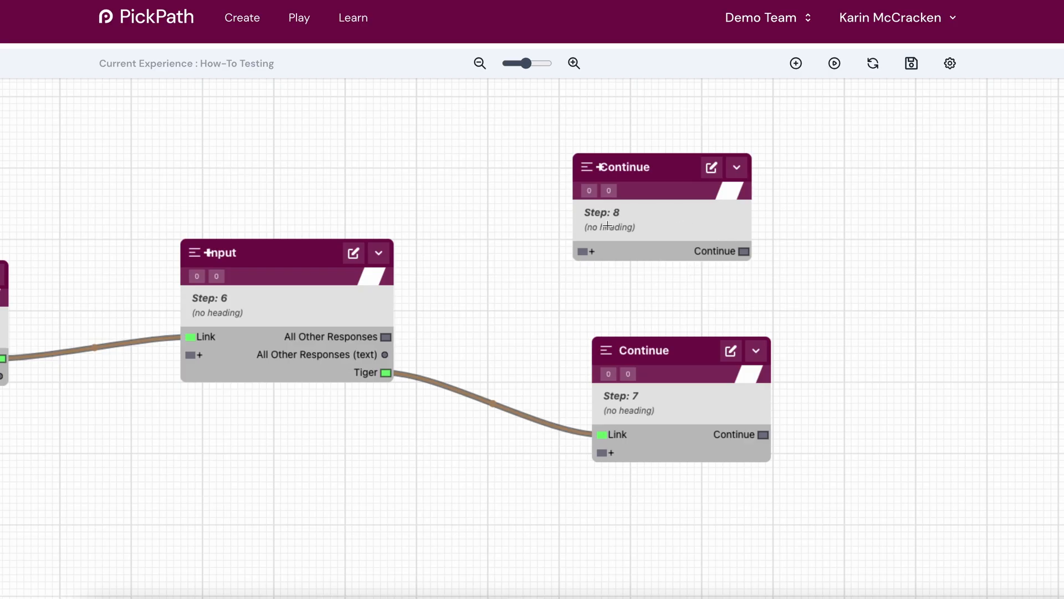
- Link Step 6's All Other Responses output to Step 8, and loop Step 8's Continue output back to Step 6
left_click_drag(387, 337, 582, 251)
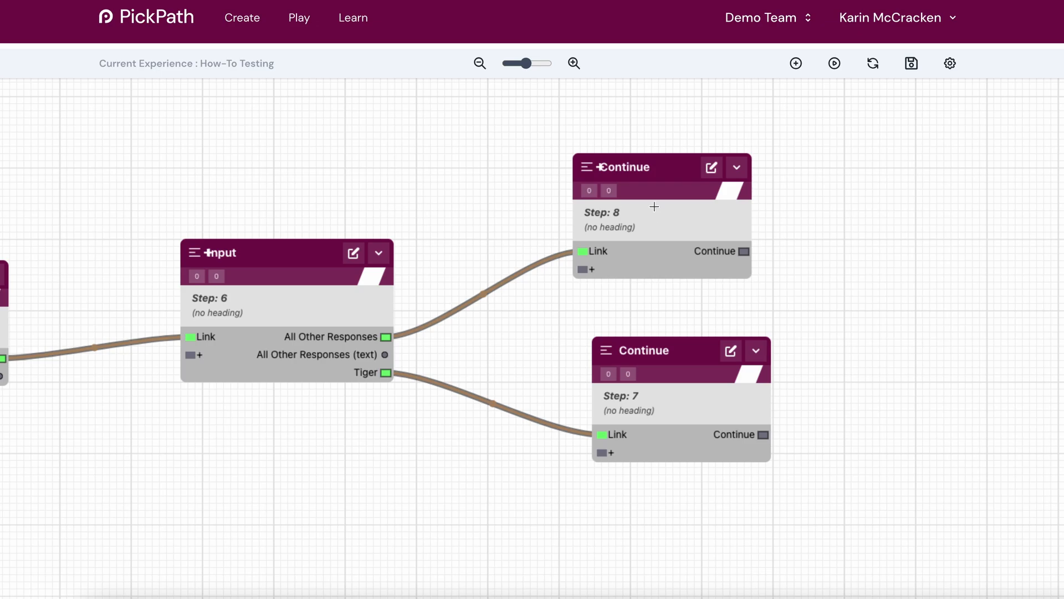
left_click_drag(663, 167, 637, 135)
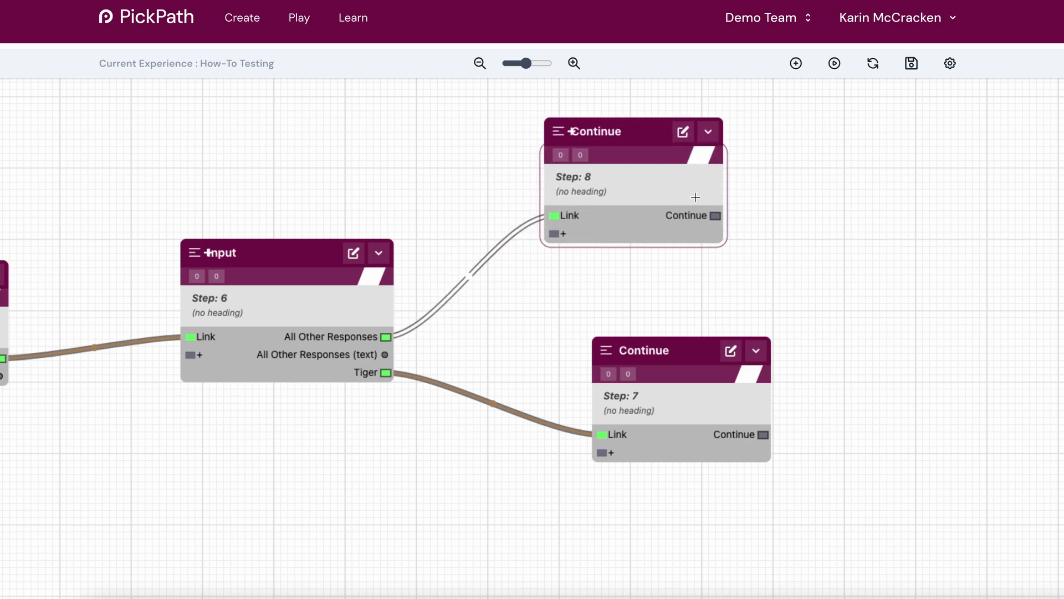
left_click_drag(717, 218, 189, 355)
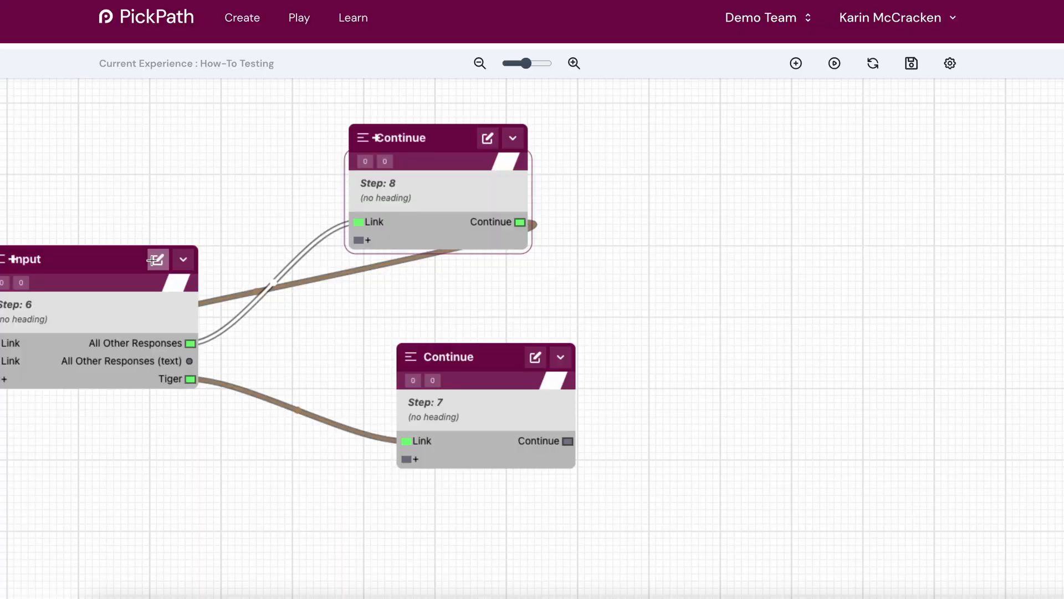
- Add "Lion", "Parrot" and "Monkey" as further response values for Step 6 and apply the changes
left_click(154, 259)
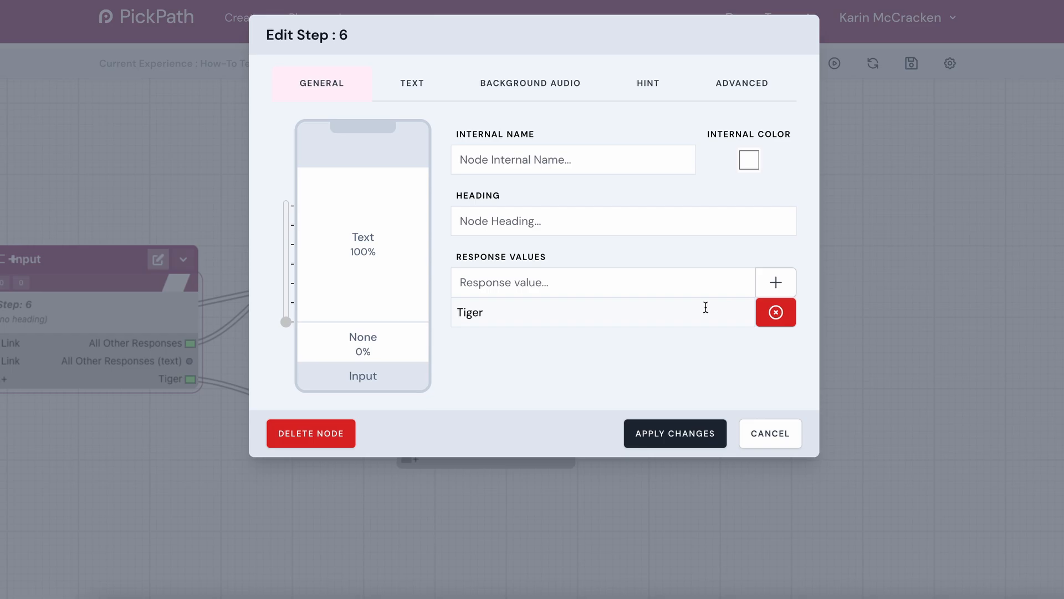
left_click(542, 280)
type("Lion")
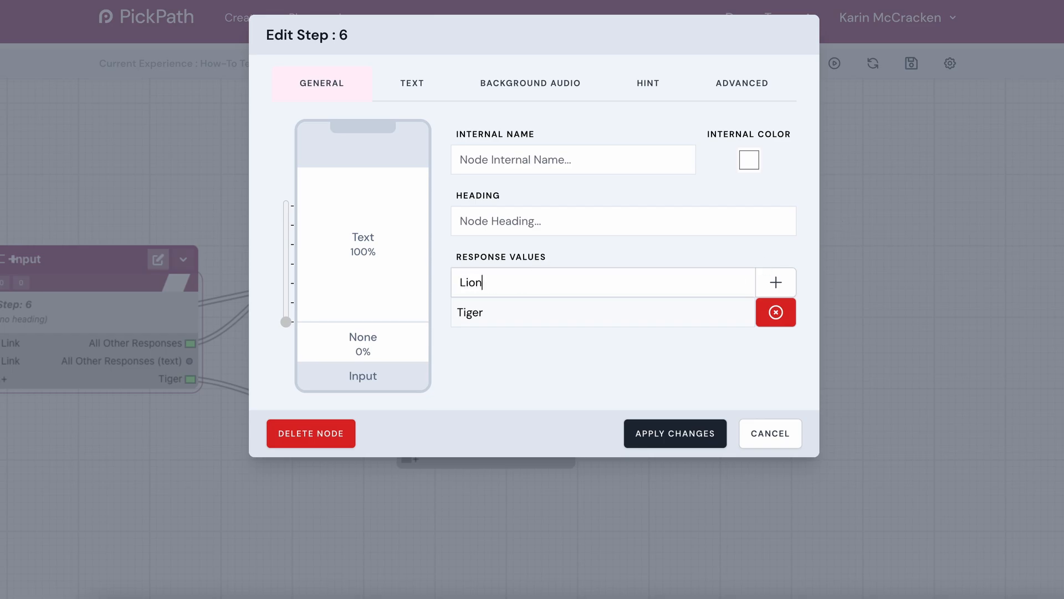
left_click(789, 290)
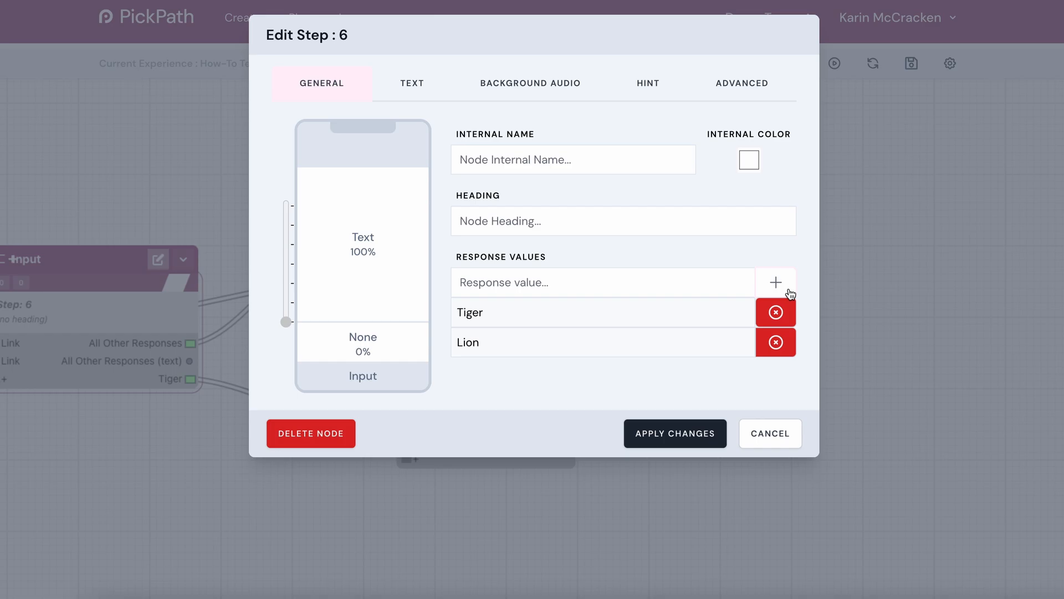
left_click(692, 281)
type("Parrot")
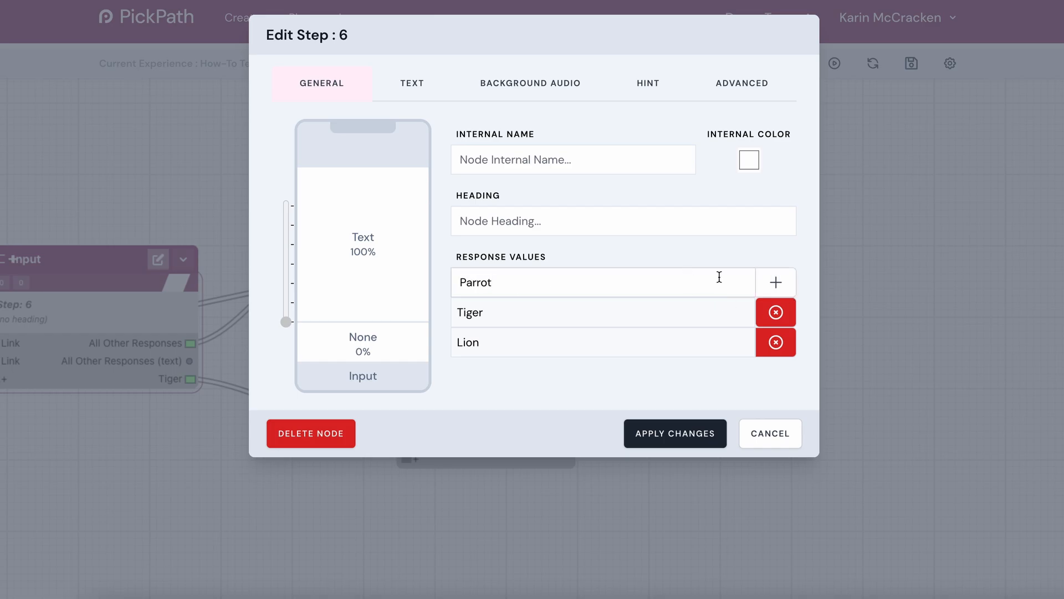
left_click(768, 285)
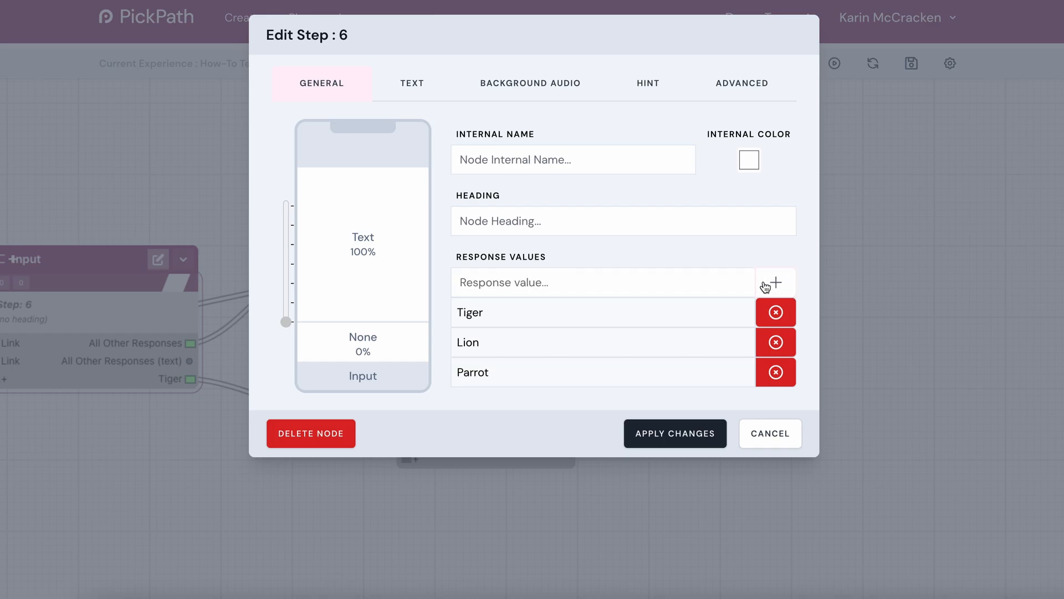
left_click(708, 279)
type("Mo")
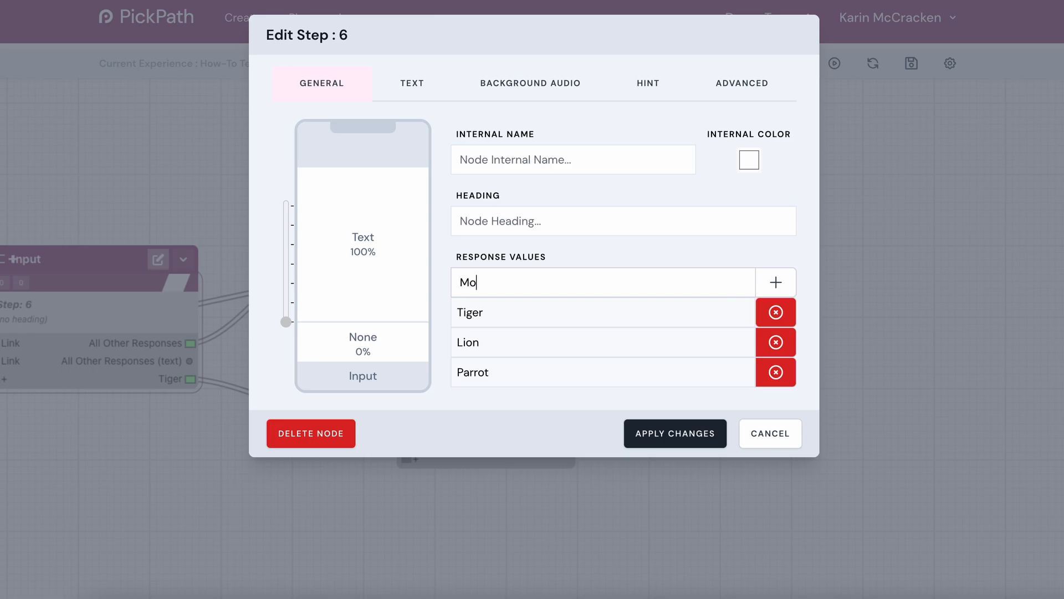
type("nkey")
key("Return")
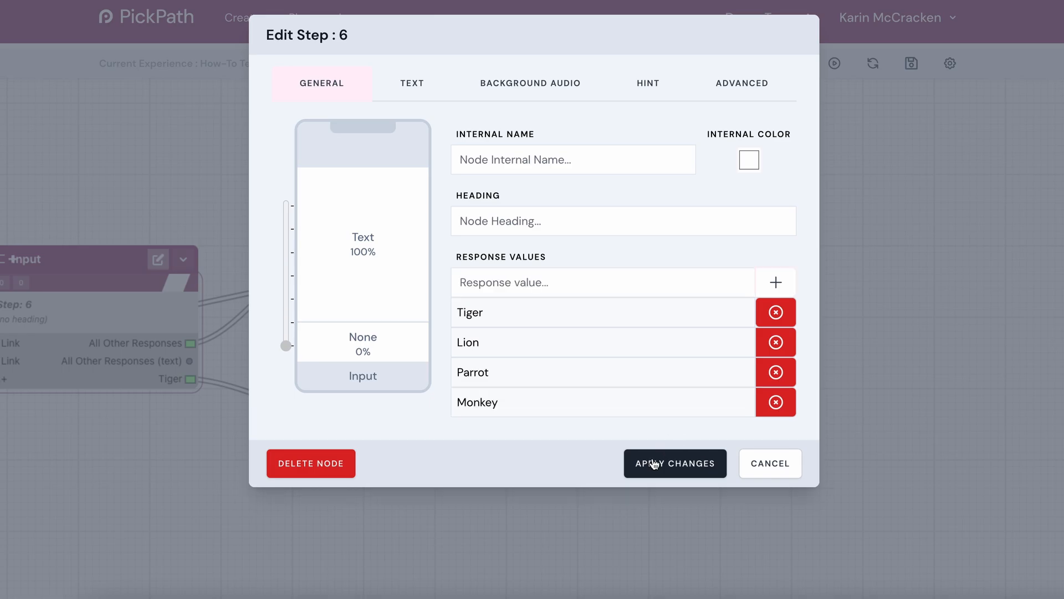
left_click(654, 464)
- Link Step 6's Lion response to Step 8
left_click_drag(604, 291, 751, 258)
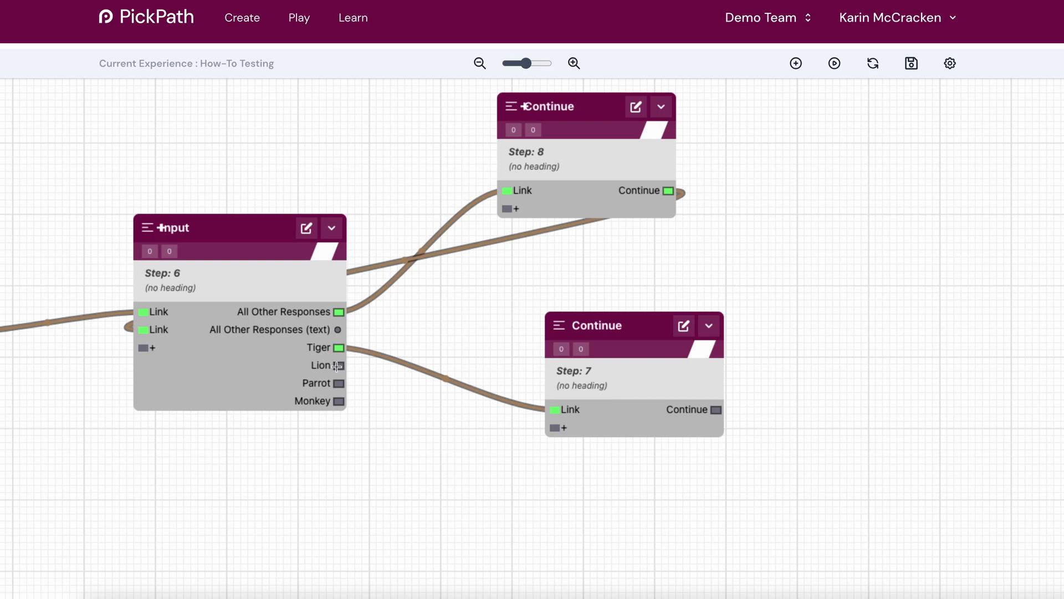
left_click_drag(357, 365, 501, 190)
- Add a Continue step beyond Step 8 with the text "Lose the mane! It's not a lion. Clue - it starts with a 'T'"
left_click_drag(480, 325, 464, 260)
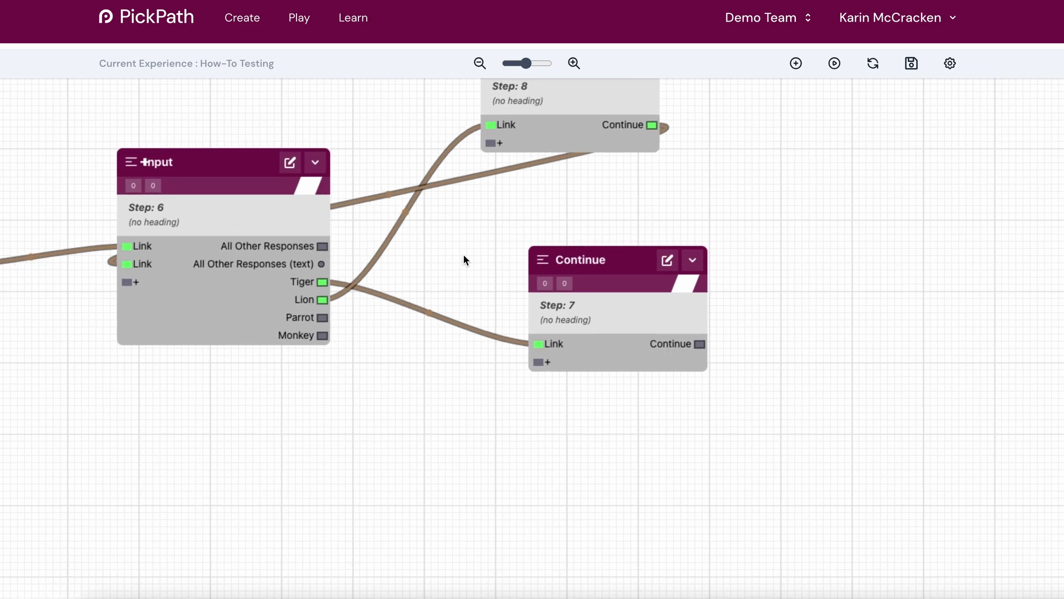
left_click_drag(459, 367, 435, 329)
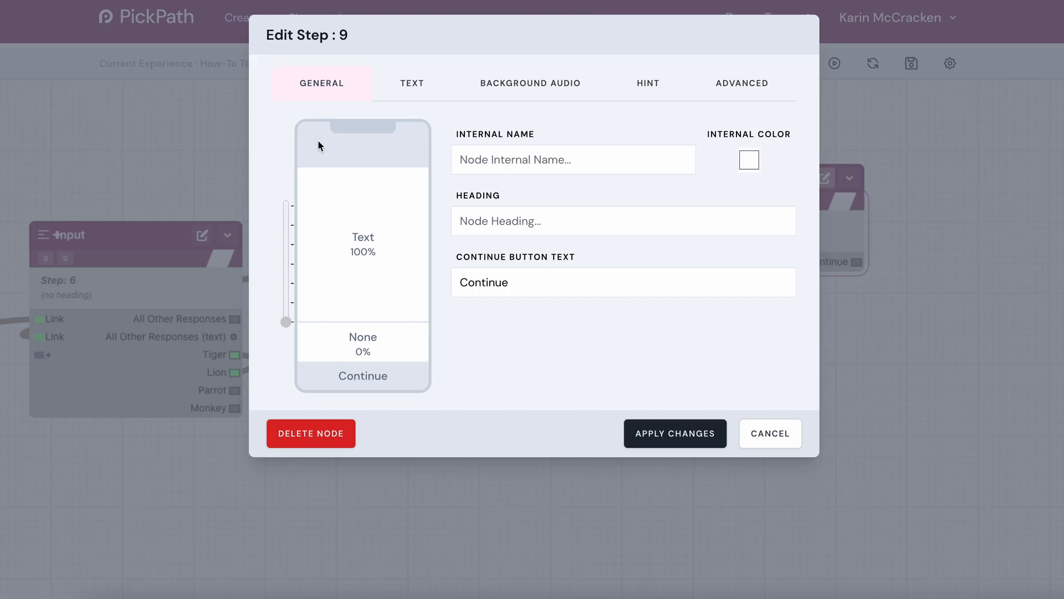
left_click(430, 88)
type("Lo")
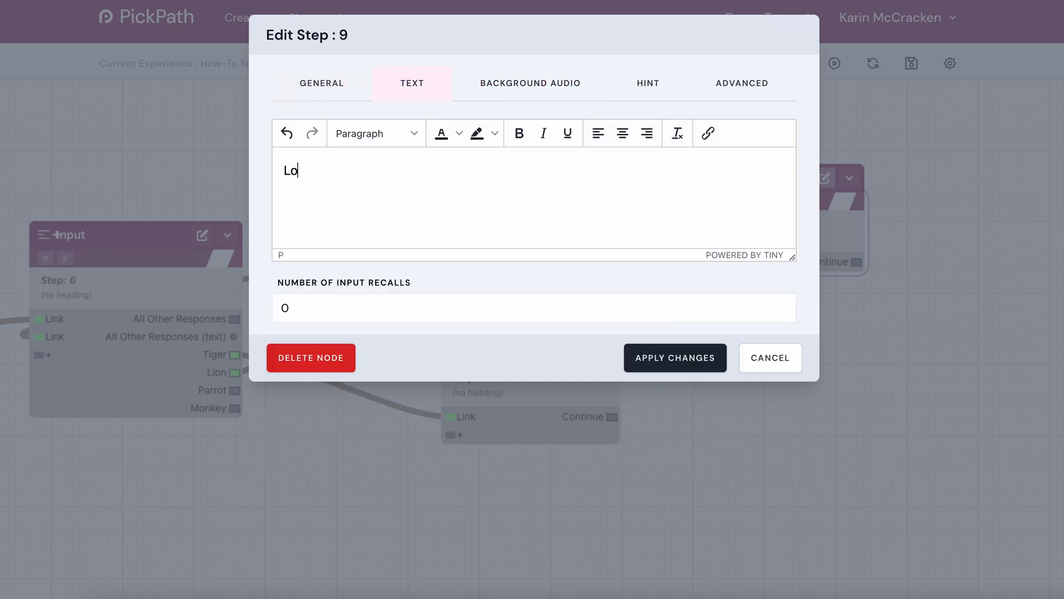
type("se the mane! I")
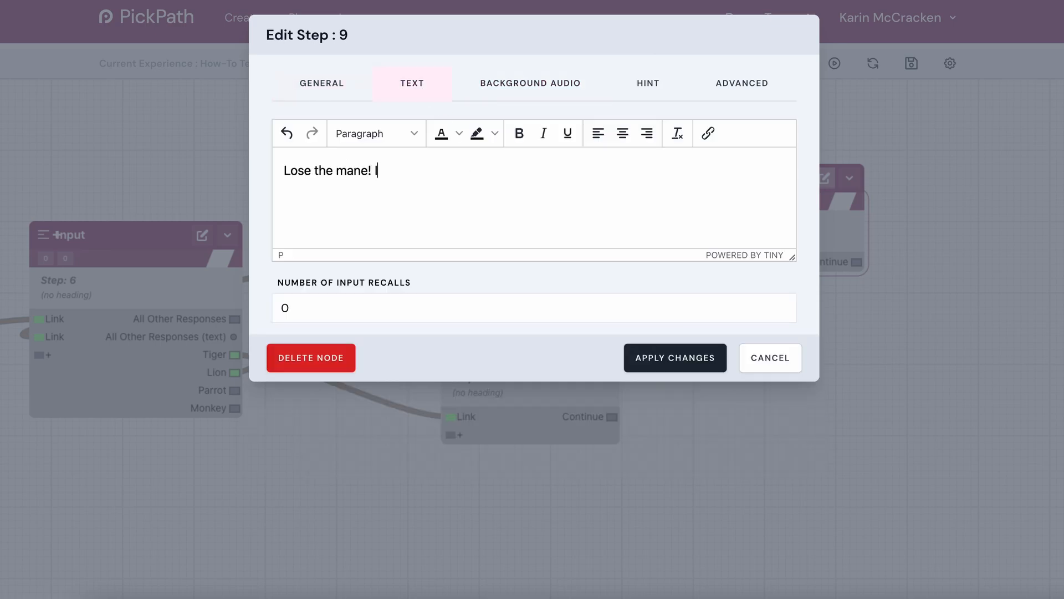
type("t's not a lion. Clue - it starts with a ")
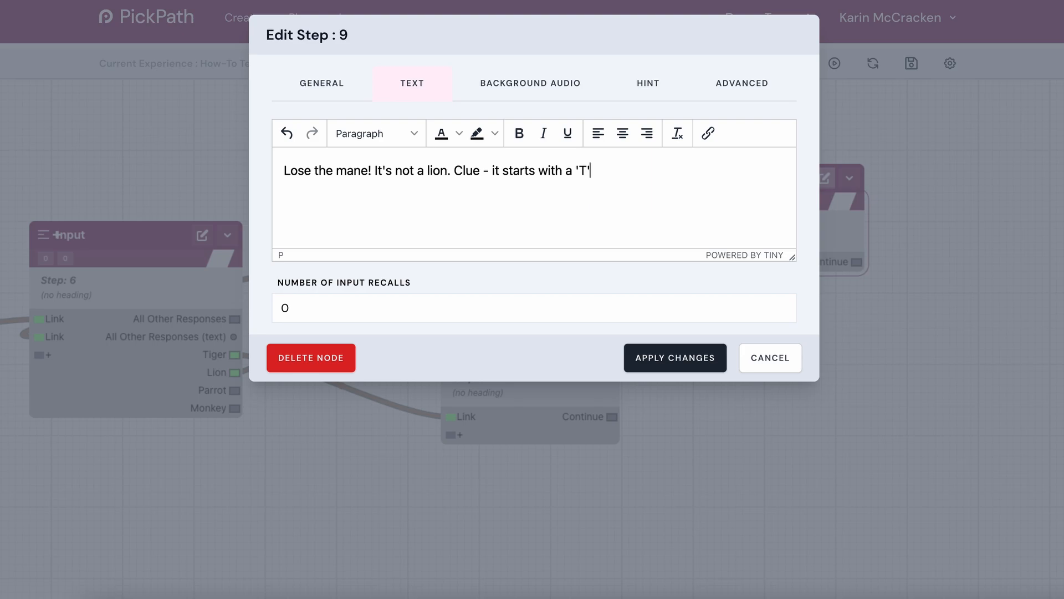
type("'T'")
left_click(695, 370)
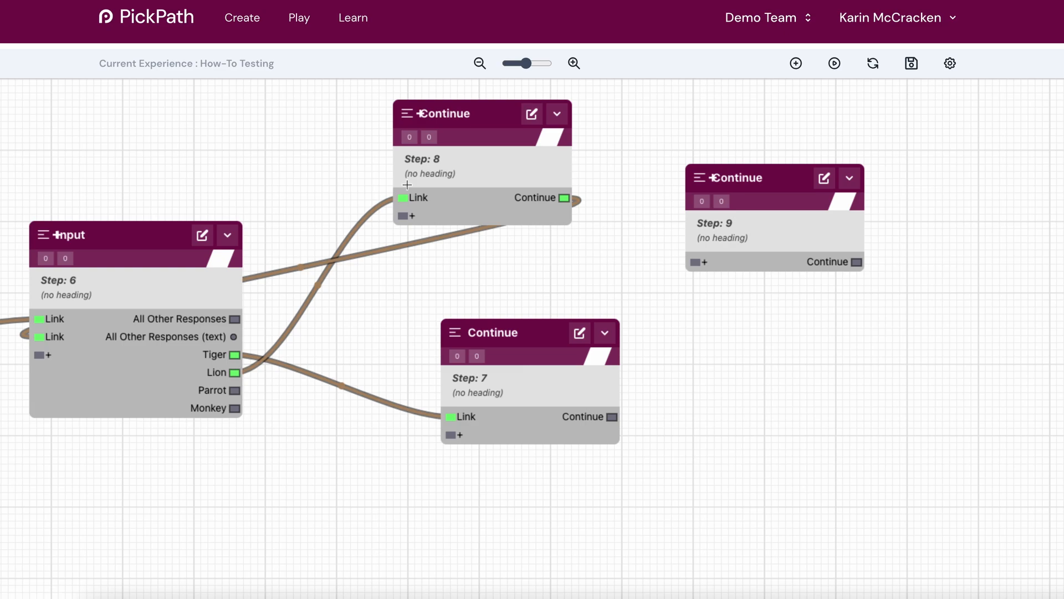
- Reroute Step 6's Lion response from Step 8 to Step 9
left_click_drag(399, 200, 691, 264)
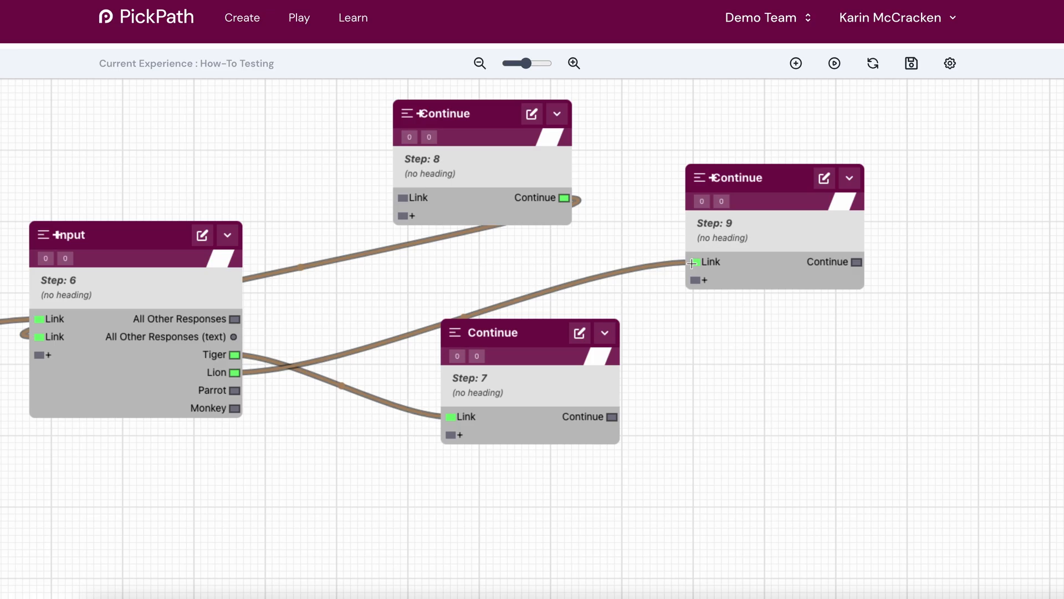
- Give Step 9 the internal name "Lion error" and heading "Try again...", and loop its Continue output back to Step 6
left_click(825, 179)
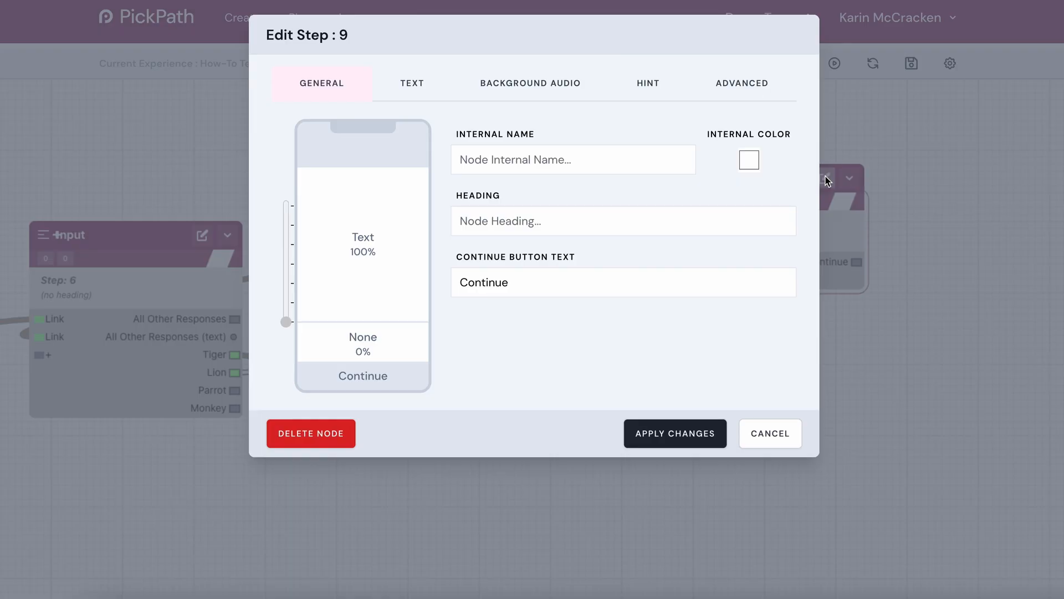
left_click(483, 150)
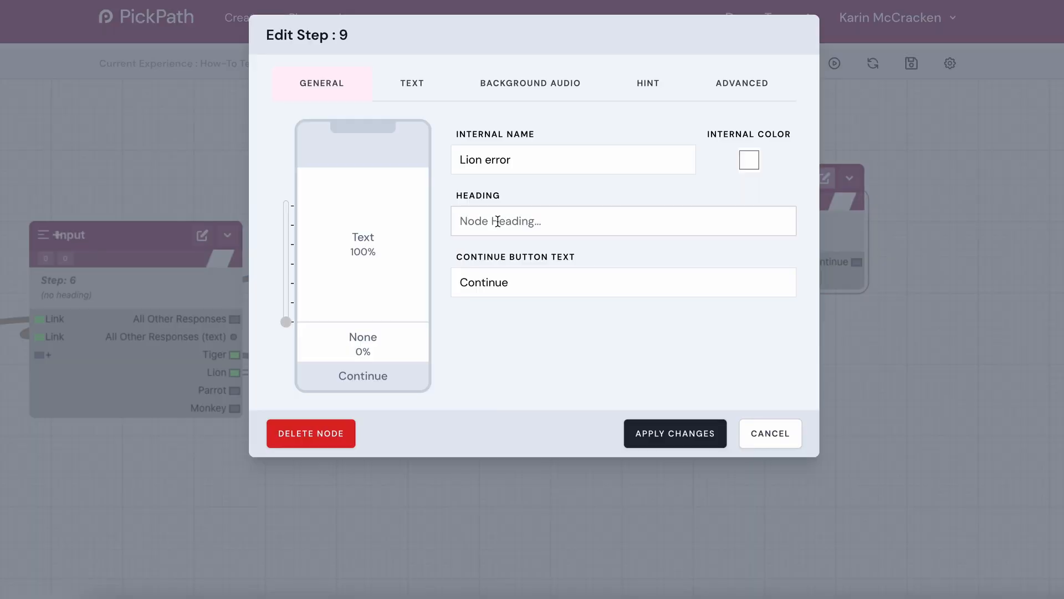
type("Try again...")
left_click(685, 442)
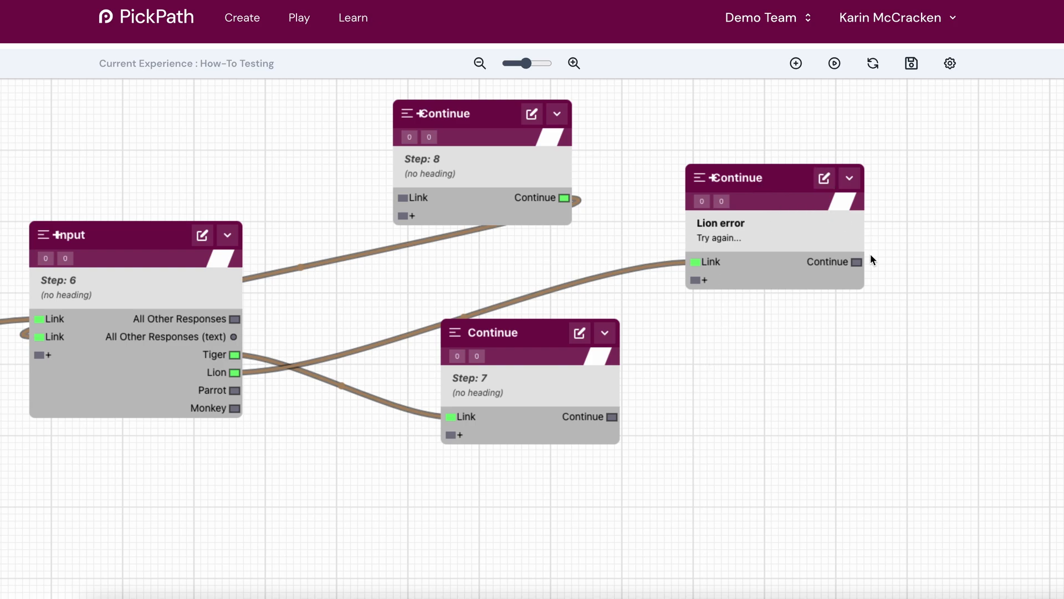
left_click_drag(857, 262, 34, 356)
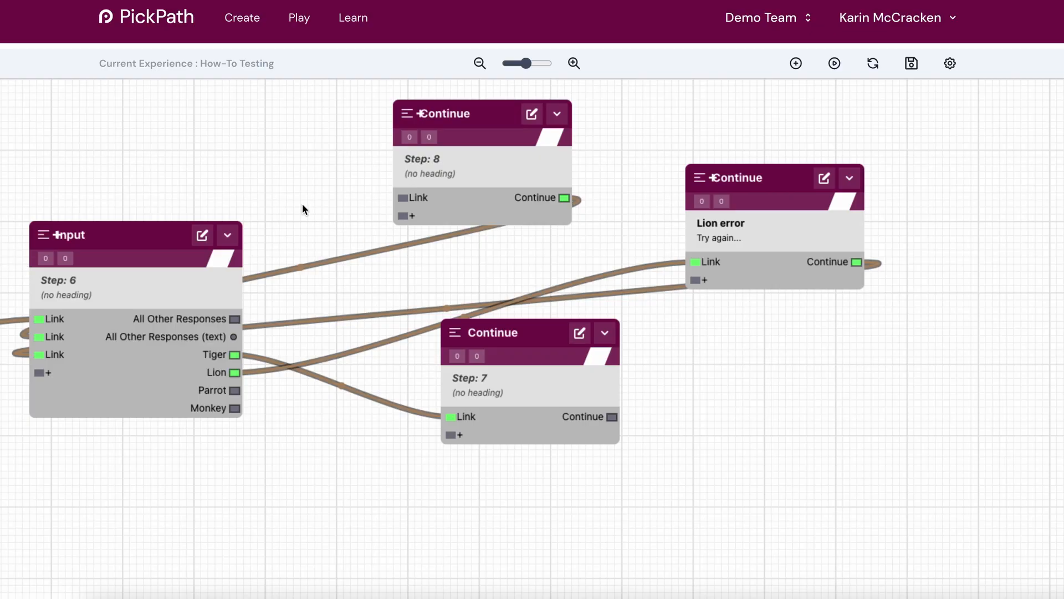
- Review the question text of the Step 5 Input and close it without changes
left_click_drag(301, 206, 733, 216)
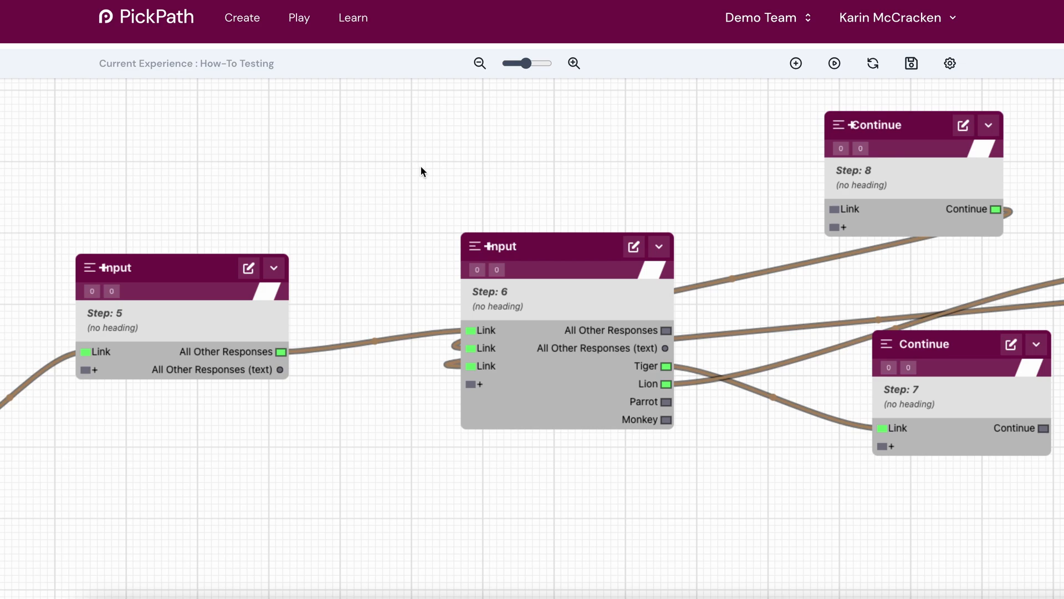
left_click_drag(421, 168, 545, 126)
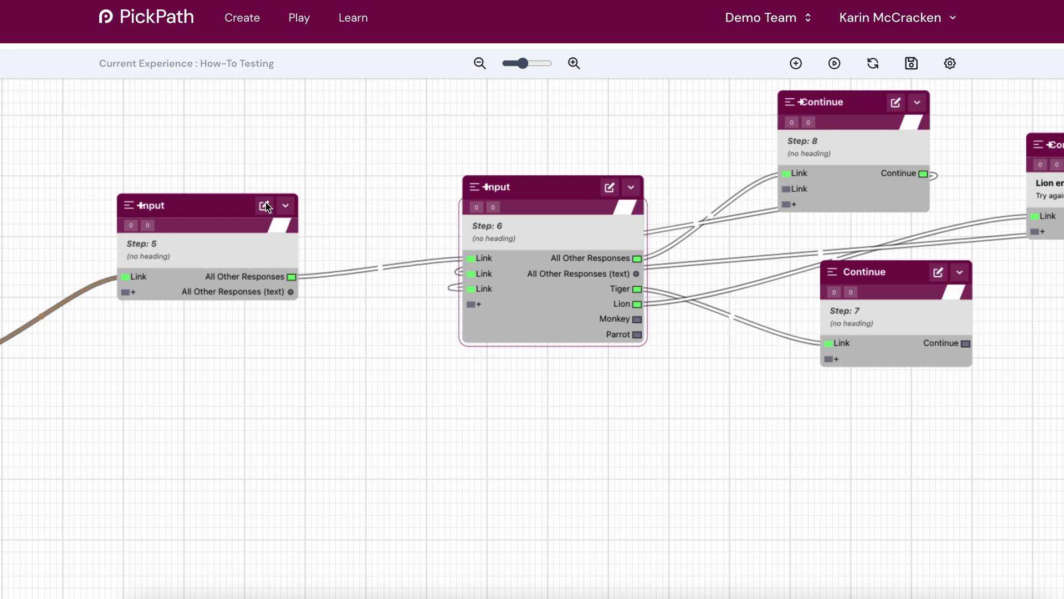
left_click(267, 209)
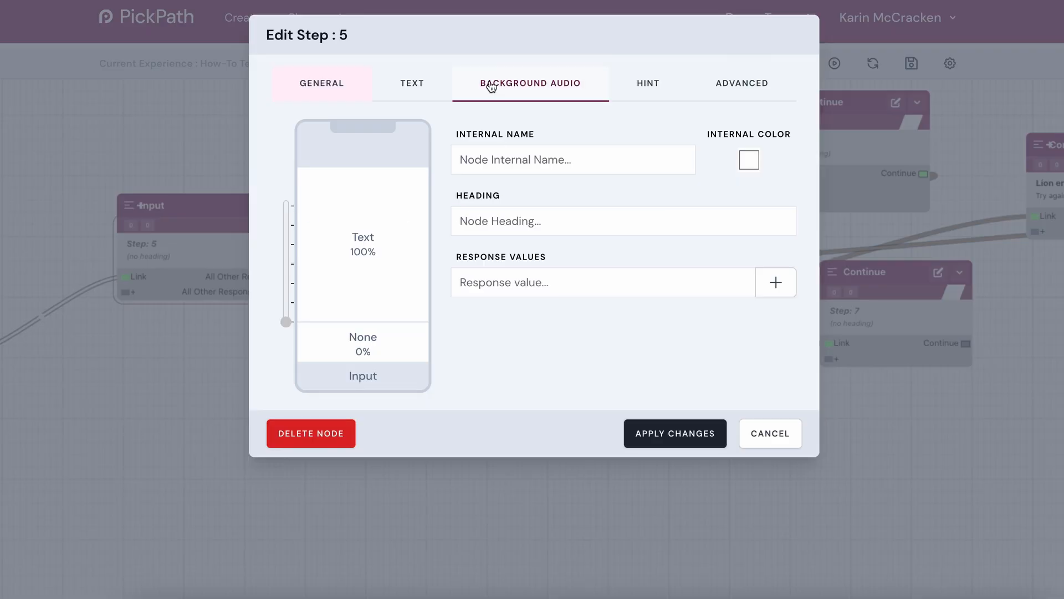
left_click(446, 90)
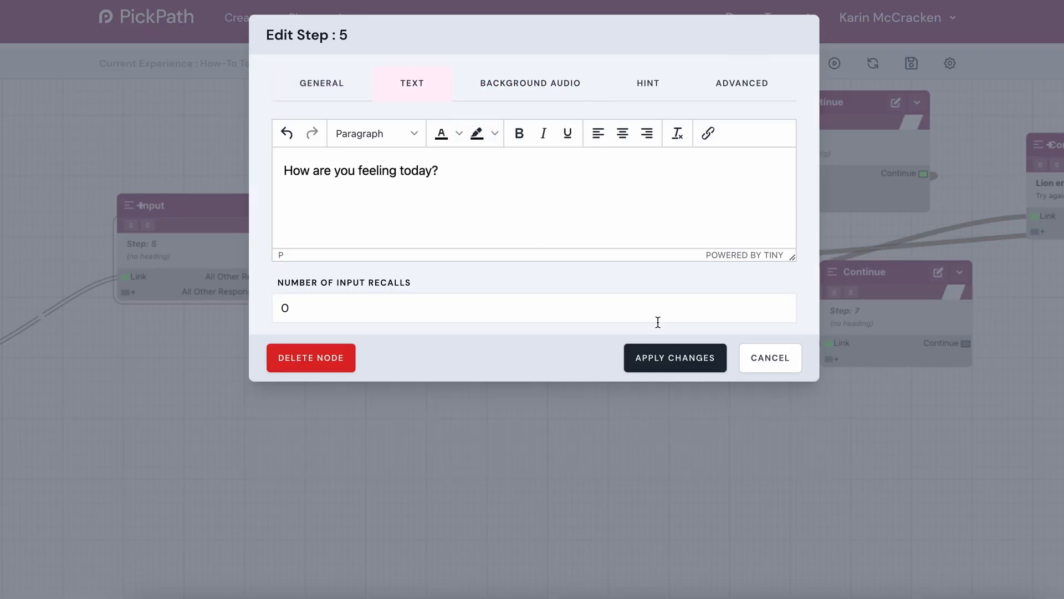
left_click(756, 361)
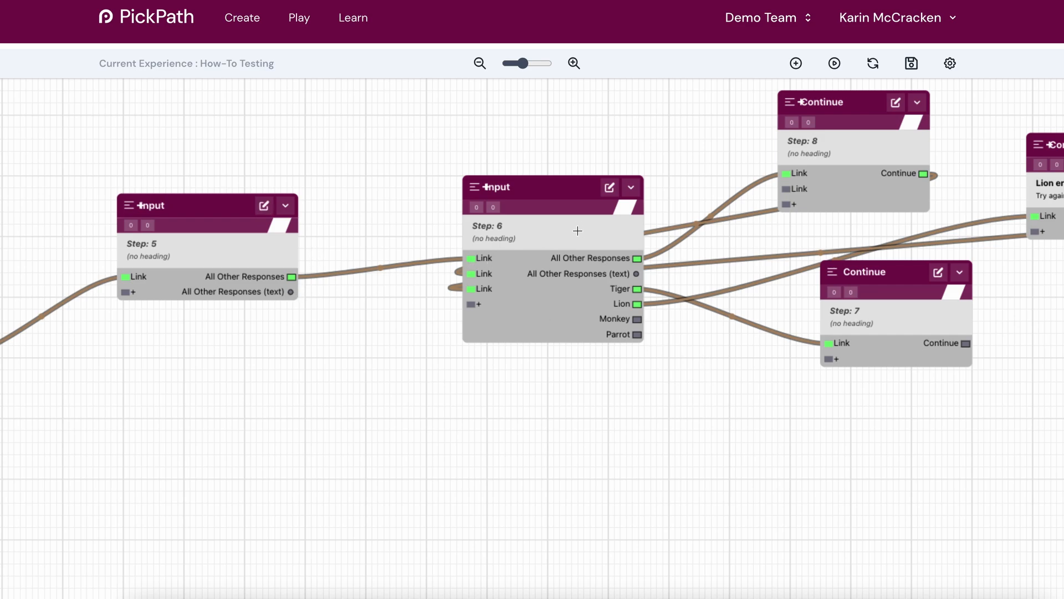
- Set the number of input recalls in Step 6's text settings to 1
left_click(610, 187)
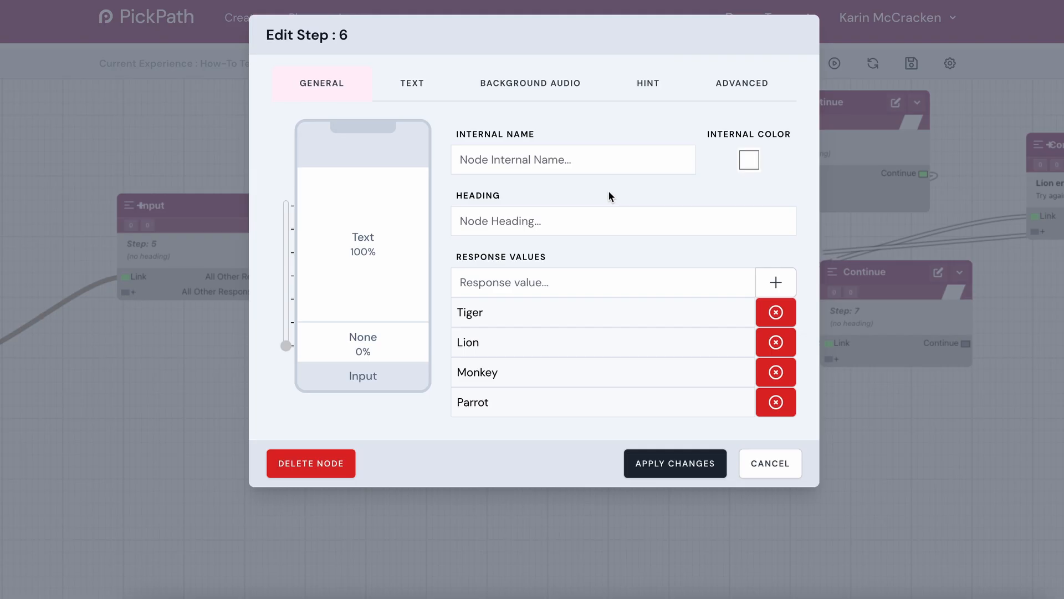
left_click(418, 84)
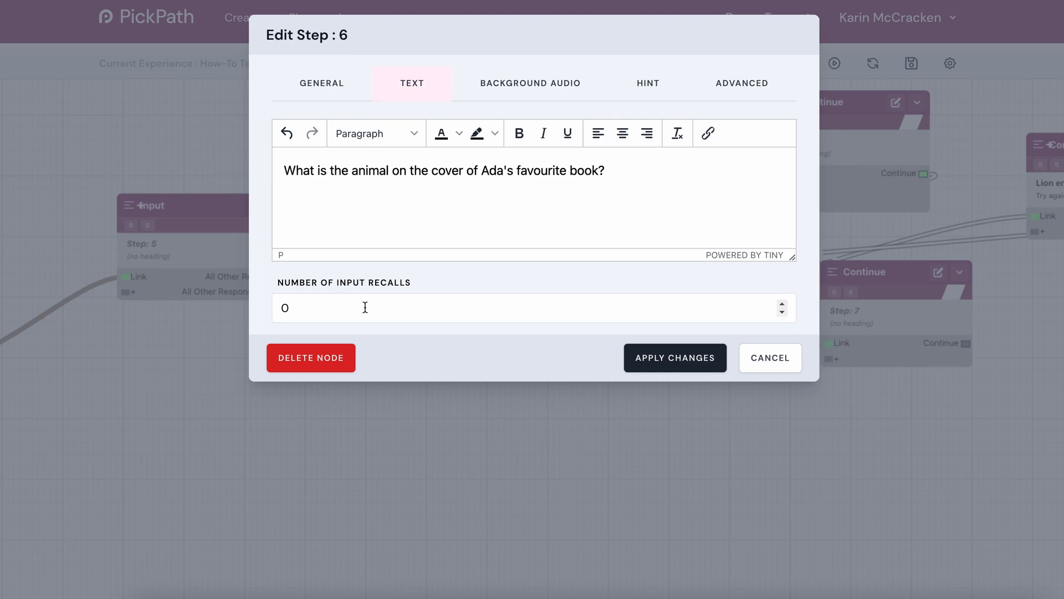
left_click(783, 305)
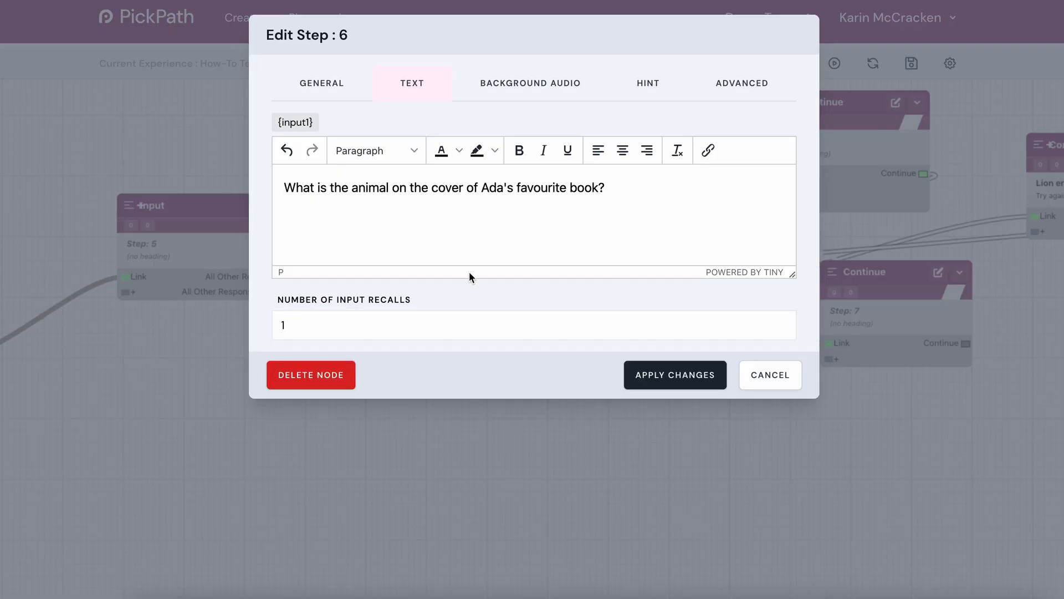
- Add the line "Explorers feel {input1} sometimes too!" above Step 6's question and apply the changes
key("Return")
key("Return")
key("Return")
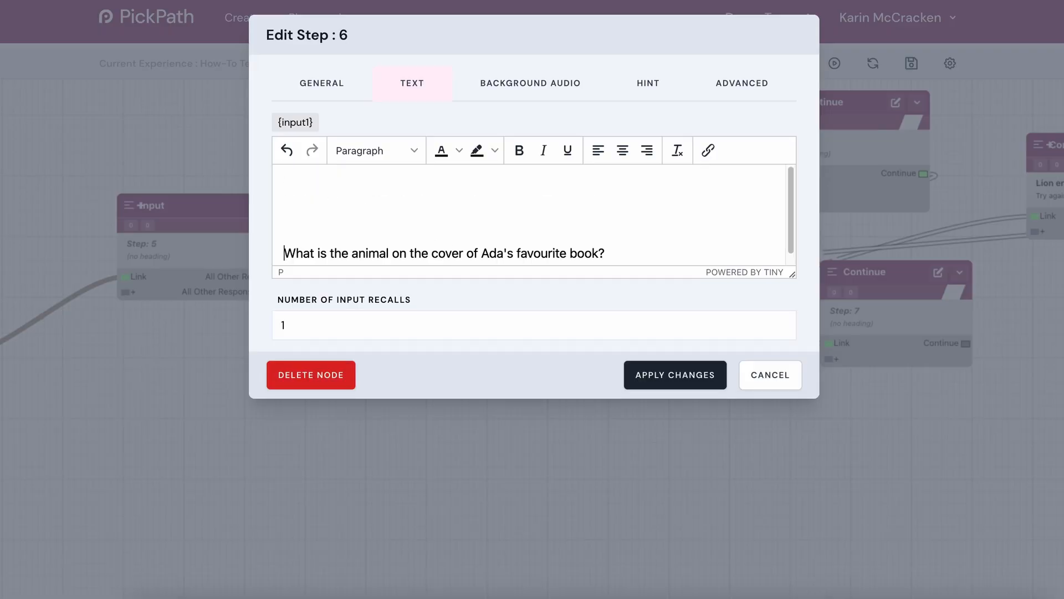
key("BackSpace")
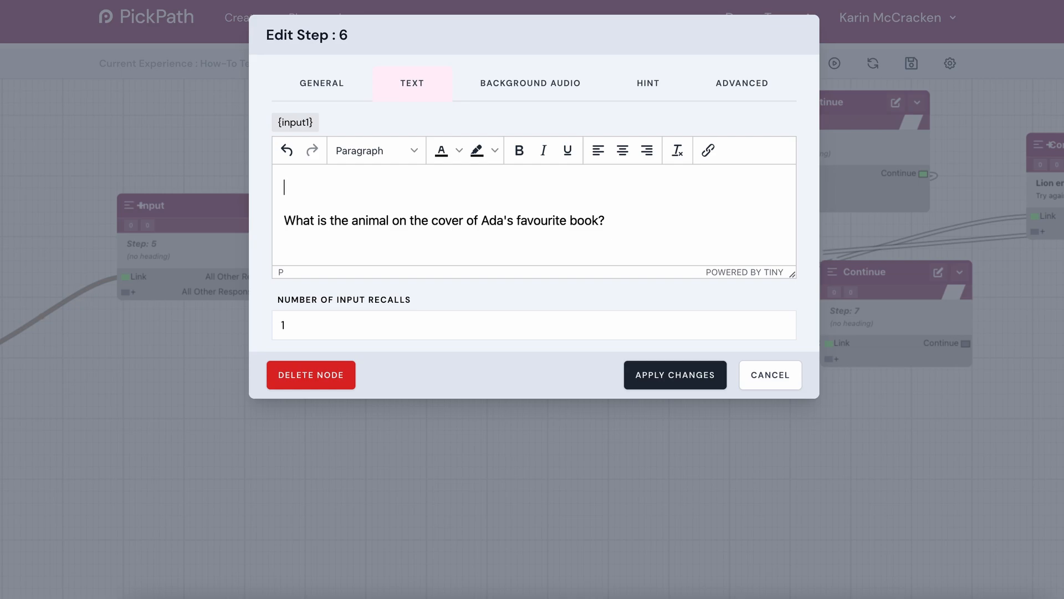
type("Explorers feel {input1")
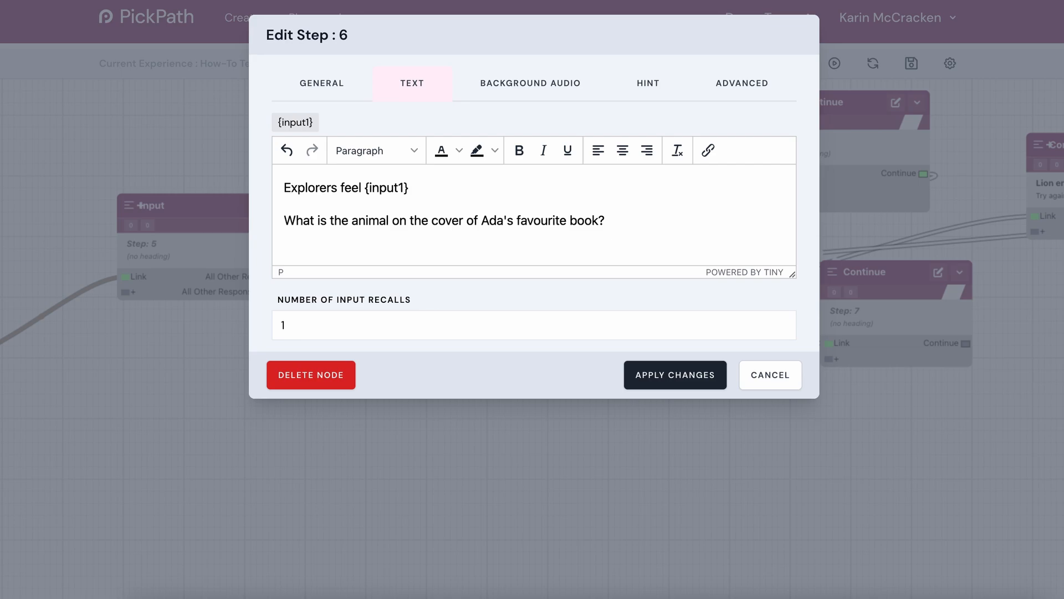
type("ometimes too!")
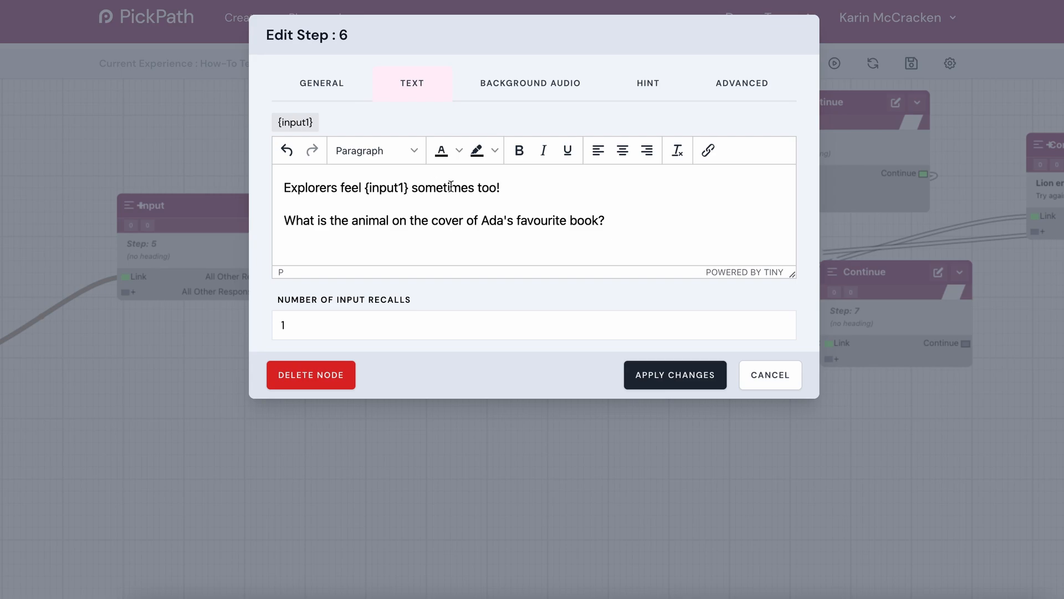
left_click(679, 385)
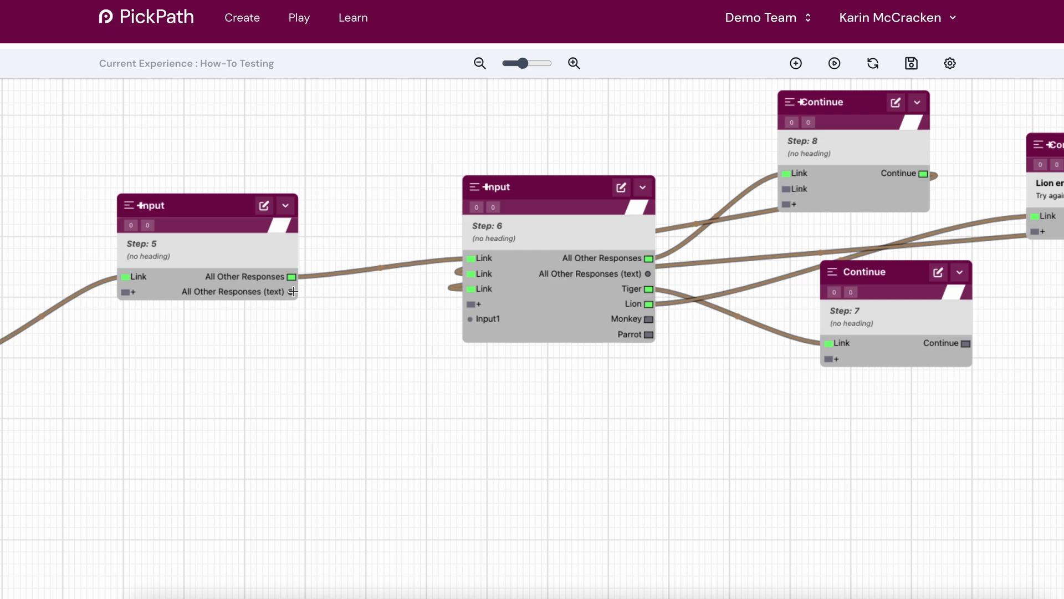
- Link Step 5's All Other Responses (text) output to Step 6's Input1
left_click_drag(291, 294, 291, 293)
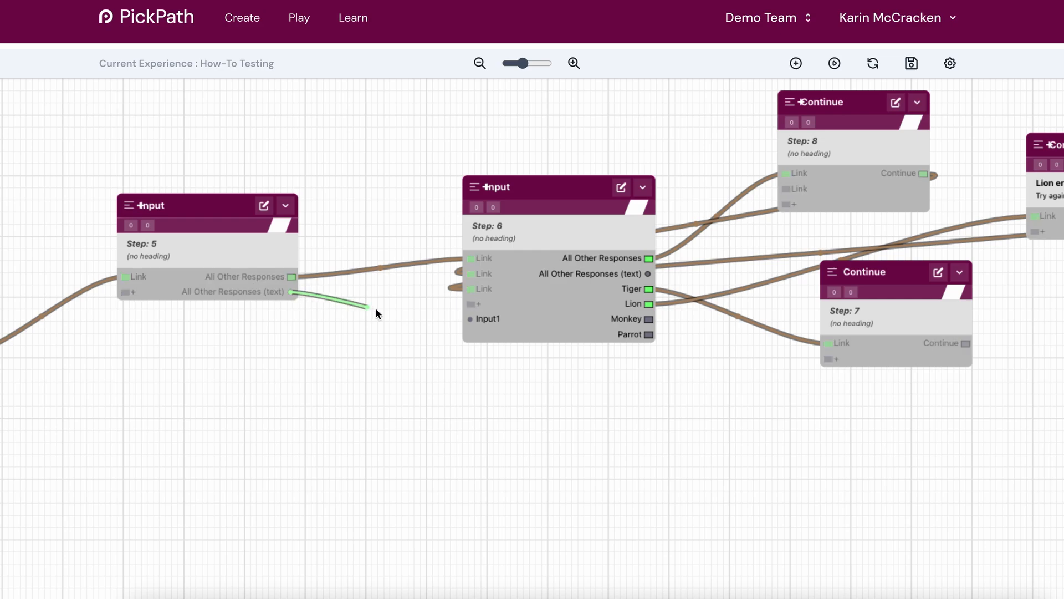
left_click_drag(376, 310, 477, 322)
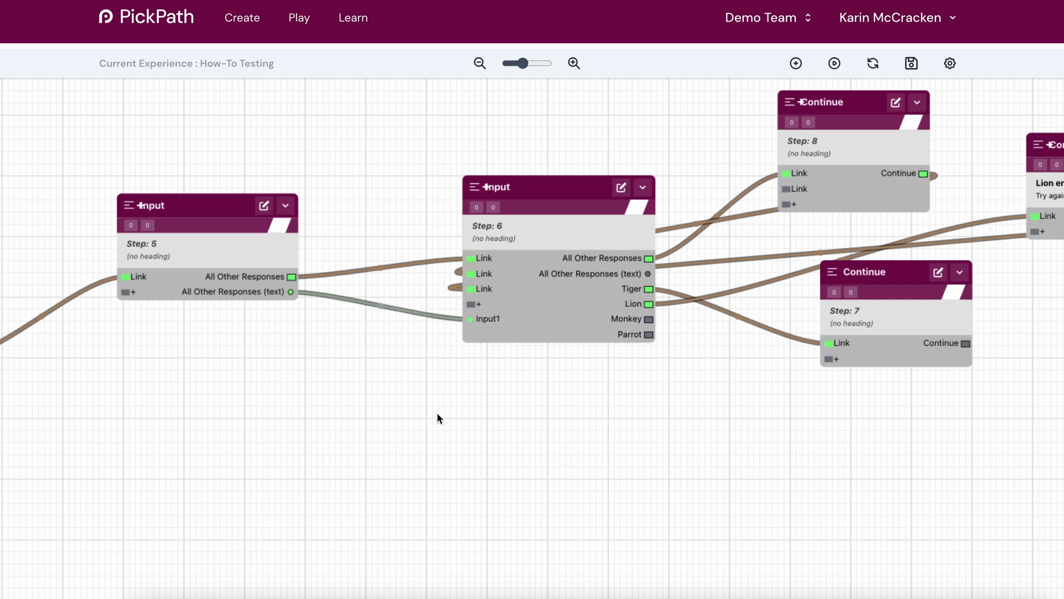
left_click_drag(437, 414, 363, 418)
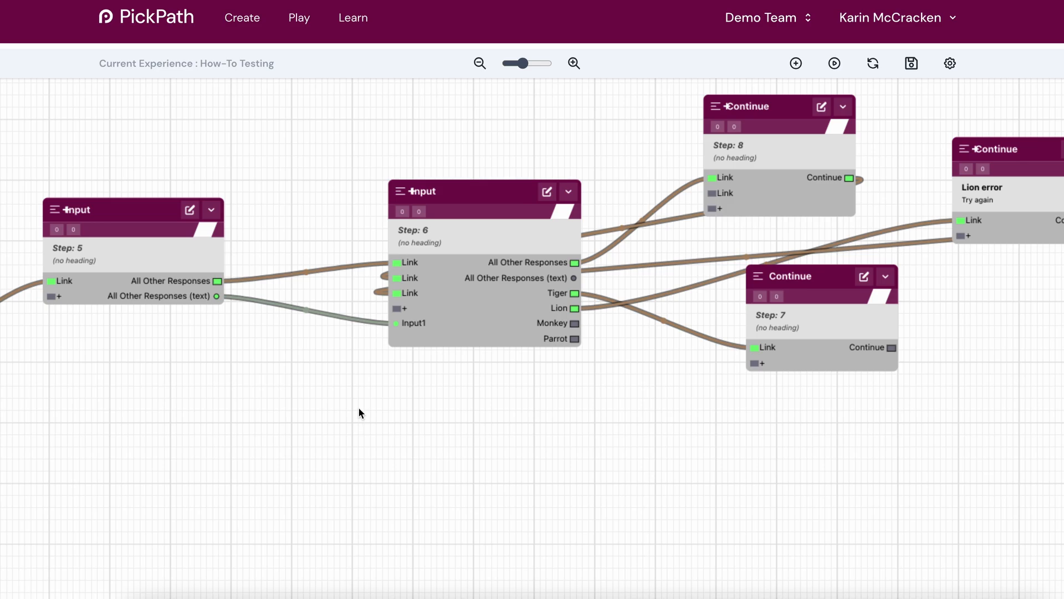
left_click_drag(358, 414, 366, 434)
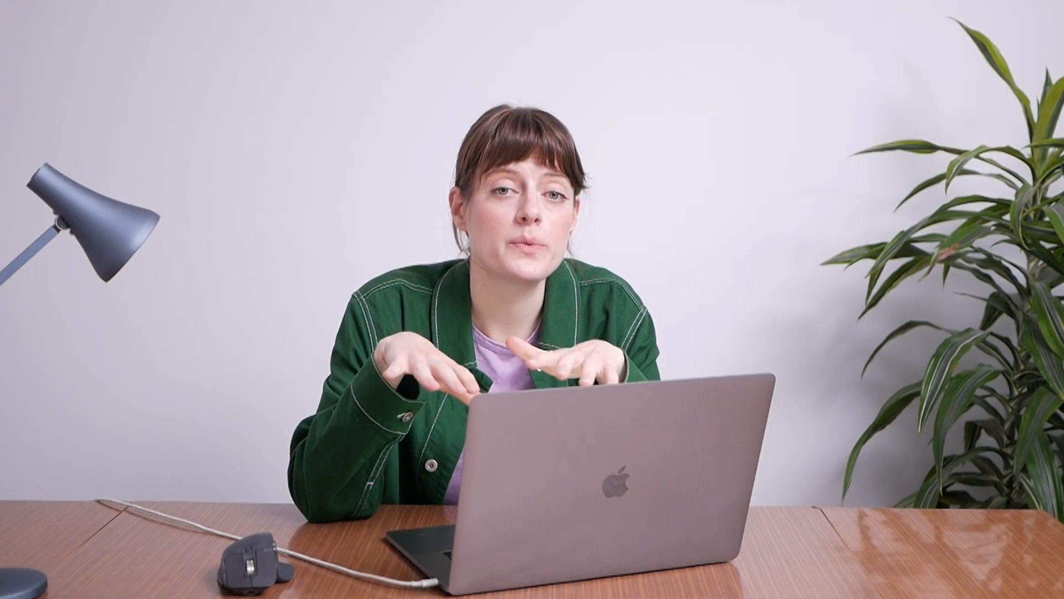